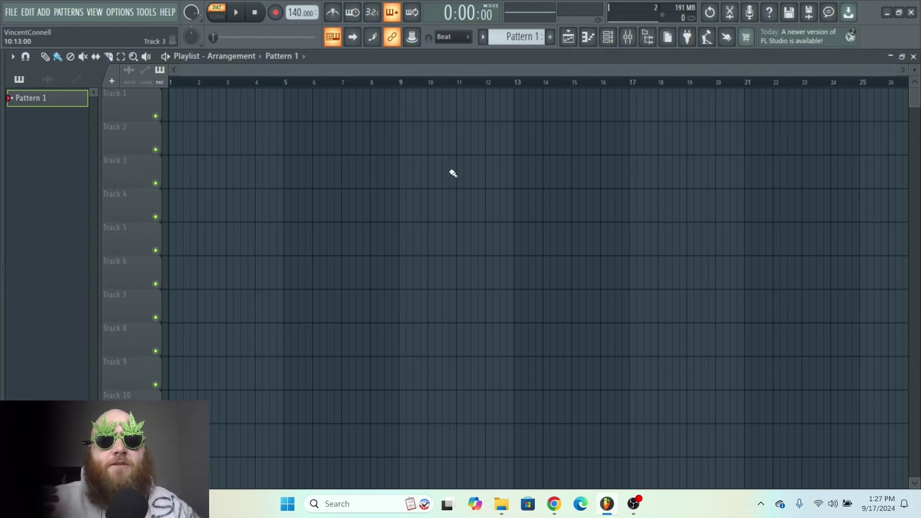
Delete the Pattern 1 clip, drag Lev2_Kick_G_38 into the playlist, and switch to Song mode.
{"action": "left_click", "coordinate": [309, 148]}
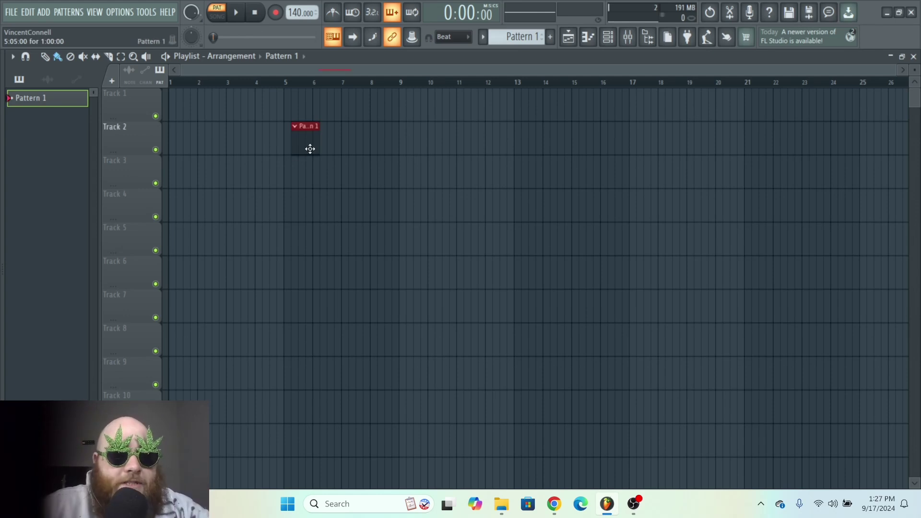
{"action": "left_click_drag", "start_coordinate": [309, 149], "coordinate": [185, 140]}
{"action": "right_click", "coordinate": [185, 142]}
{"action": "left_click_drag", "start_coordinate": [96, 348], "coordinate": [356, 173]}
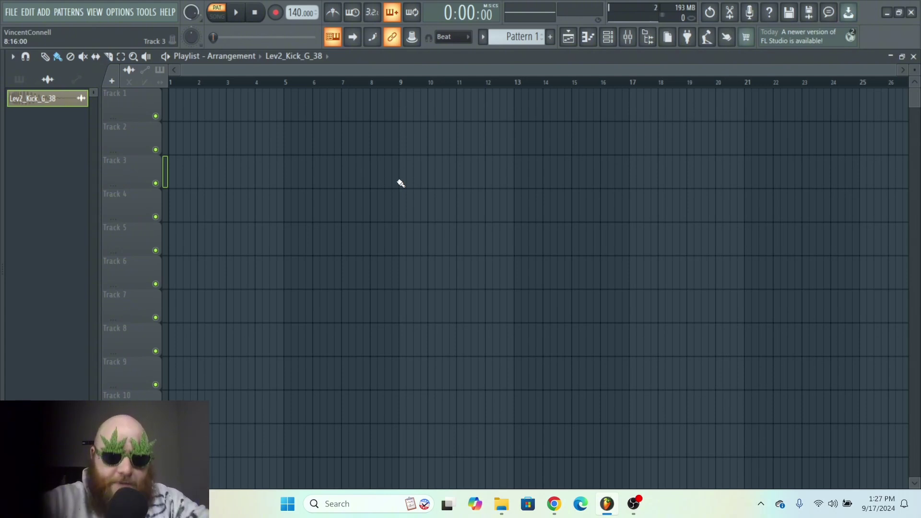
{"action": "key", "text": "l"}
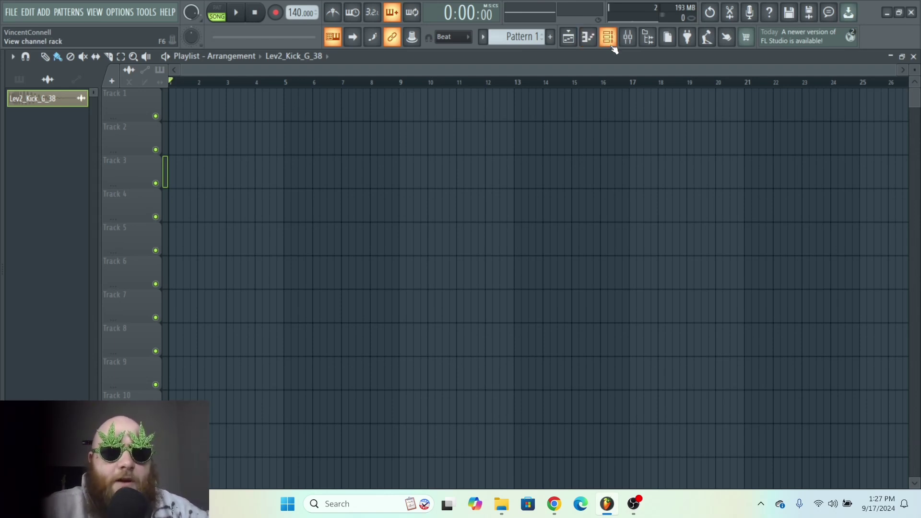
Add a Sampler channel in the Channel Rack, then reposition the rack window lower right.
{"action": "left_click", "coordinate": [608, 38]}
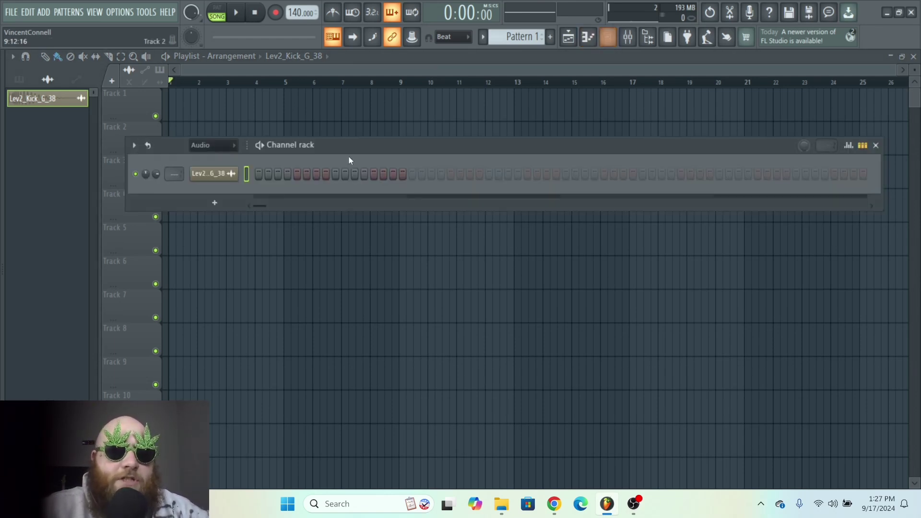
{"action": "left_click", "coordinate": [213, 145]}
{"action": "left_click", "coordinate": [217, 171]}
{"action": "right_click", "coordinate": [217, 172]}
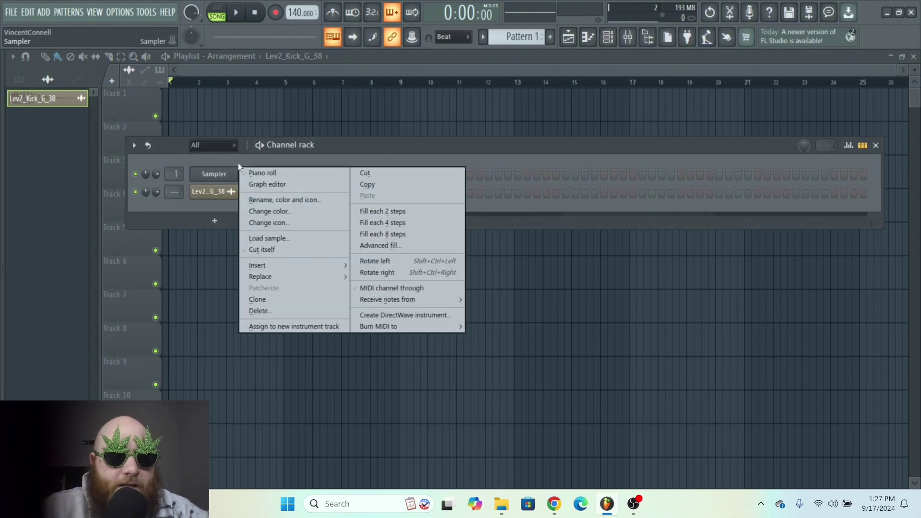
{"action": "left_click", "coordinate": [390, 72]}
{"action": "left_click", "coordinate": [390, 72]}
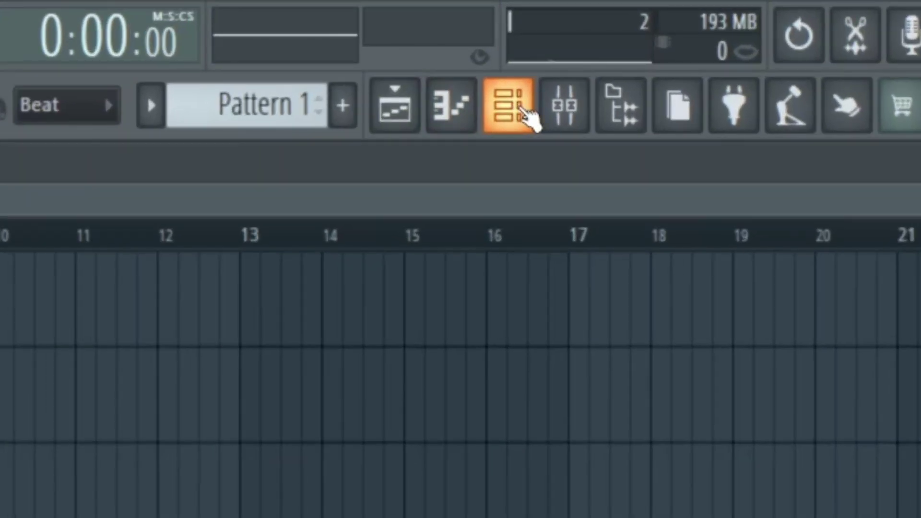
{"action": "left_click", "coordinate": [523, 110]}
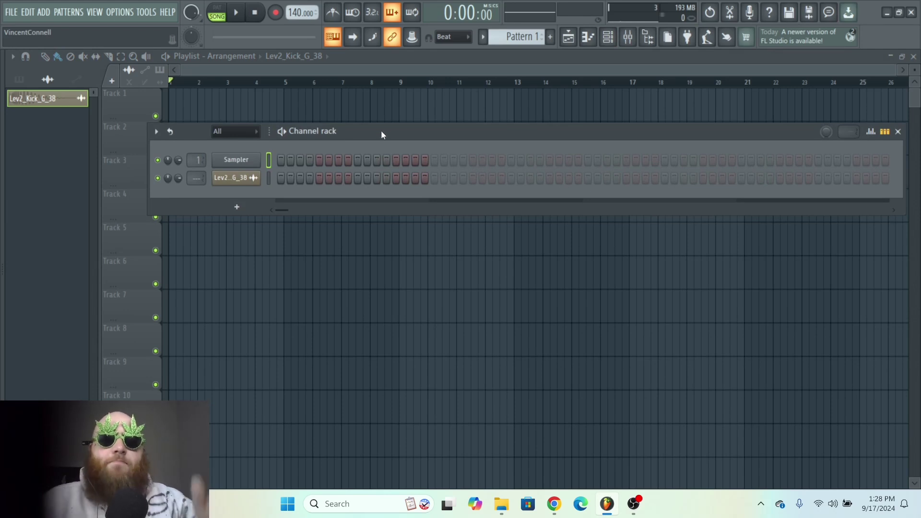
{"action": "left_click_drag", "start_coordinate": [381, 131], "coordinate": [400, 190]}
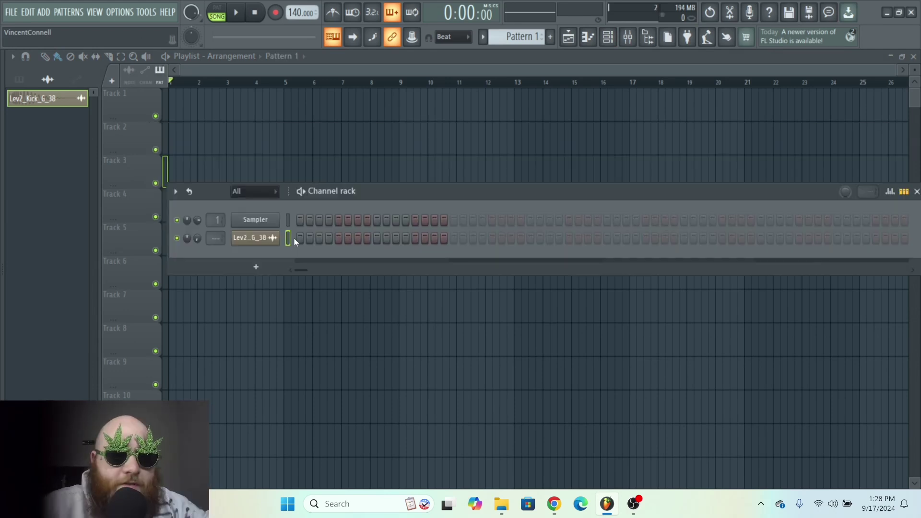
Paint a Pattern 1 clip on Track 3 at bar 1, delete it, and toggle the Browser.
{"action": "mouse_move", "coordinate": [440, 168]}
{"action": "left_mouse_down"}
{"action": "mouse_move", "coordinate": [455, 177]}
{"action": "mouse_move", "coordinate": [177, 177]}
{"action": "mouse_move", "coordinate": [185, 175]}
{"action": "left_mouse_up"}
{"action": "right_click", "coordinate": [186, 175]}
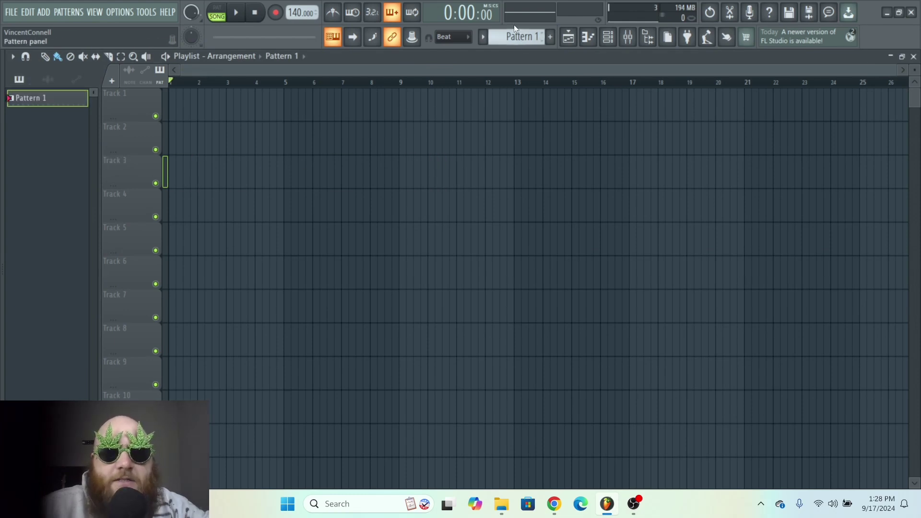
{"action": "key", "text": "F6"}
{"action": "key", "text": "alt+F8"}
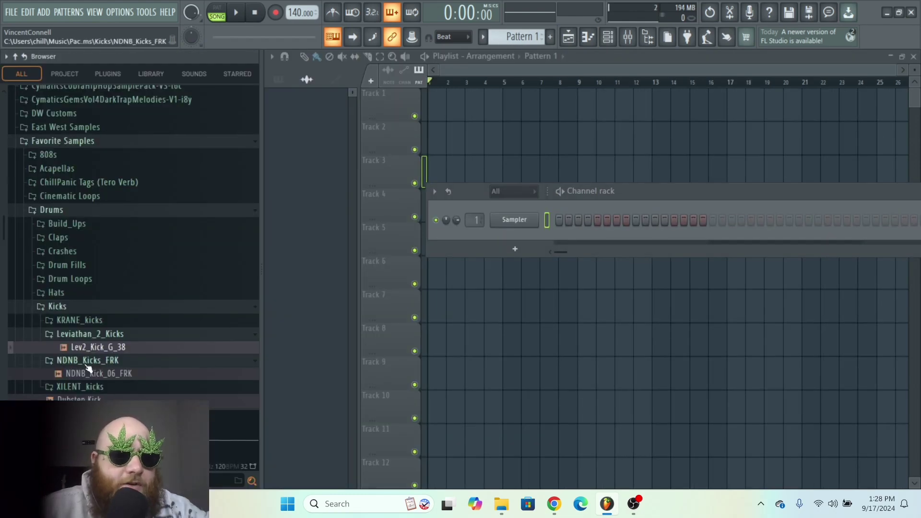
{"action": "key", "text": "alt+F8"}
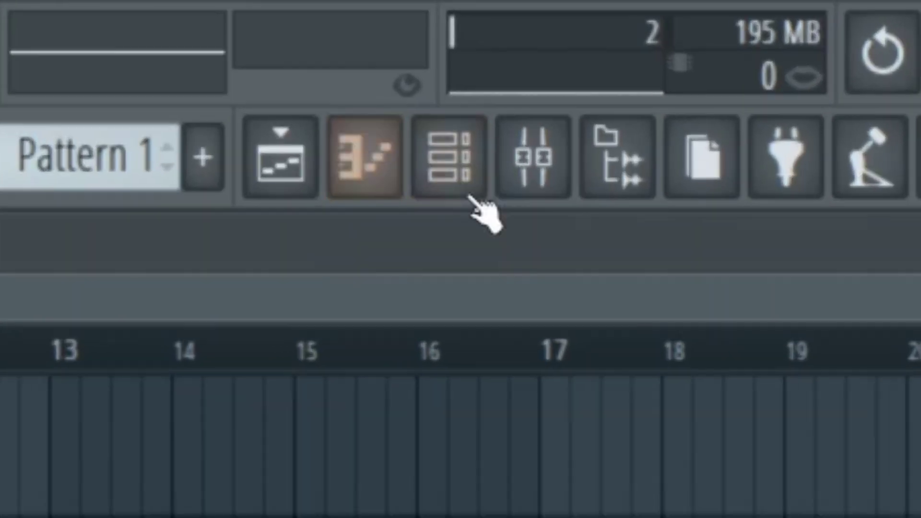
Look through the Mixer inserts from Insert 1 to Insert 3, then close the Mixer.
{"action": "left_click", "coordinate": [630, 40]}
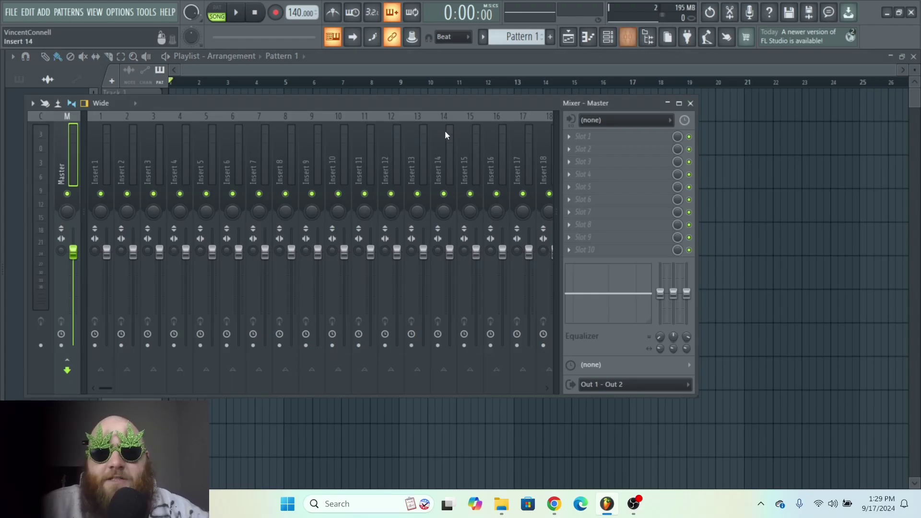
{"action": "left_click", "coordinate": [173, 160]}
{"action": "left_click", "coordinate": [214, 153]}
{"action": "left_click", "coordinate": [280, 149]}
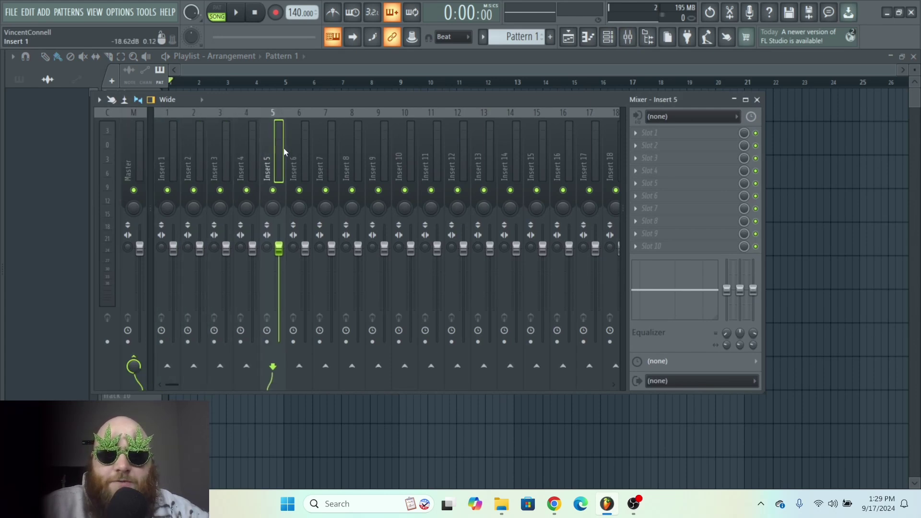
{"action": "left_click", "coordinate": [192, 149]}
{"action": "left_click", "coordinate": [174, 146]}
{"action": "left_click", "coordinate": [210, 153]}
{"action": "key", "text": "F9"}
Place Lev2_Kick_G_38 on Track 4 at bar 1 and assign it free mixer track 2.
{"action": "key", "text": "alt+F8"}
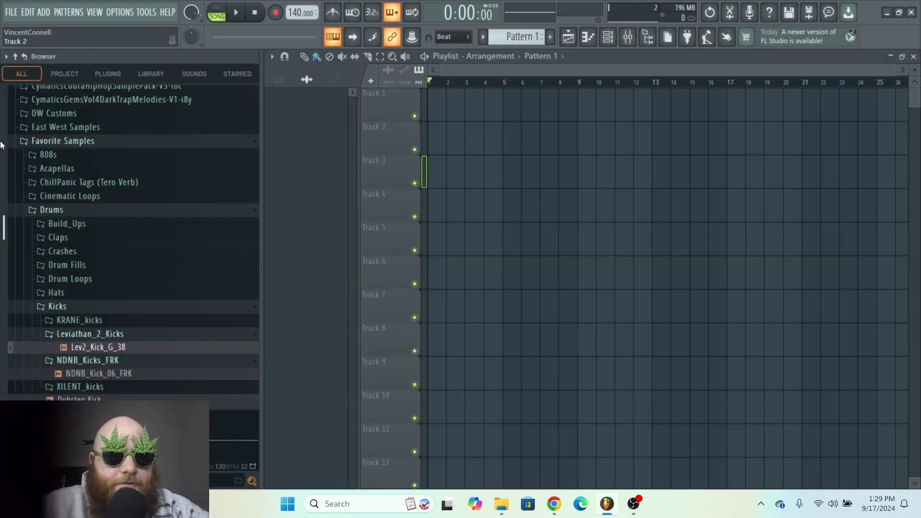
{"action": "left_click_drag", "start_coordinate": [101, 354], "coordinate": [171, 206]}
{"action": "double_click", "coordinate": [171, 206]}
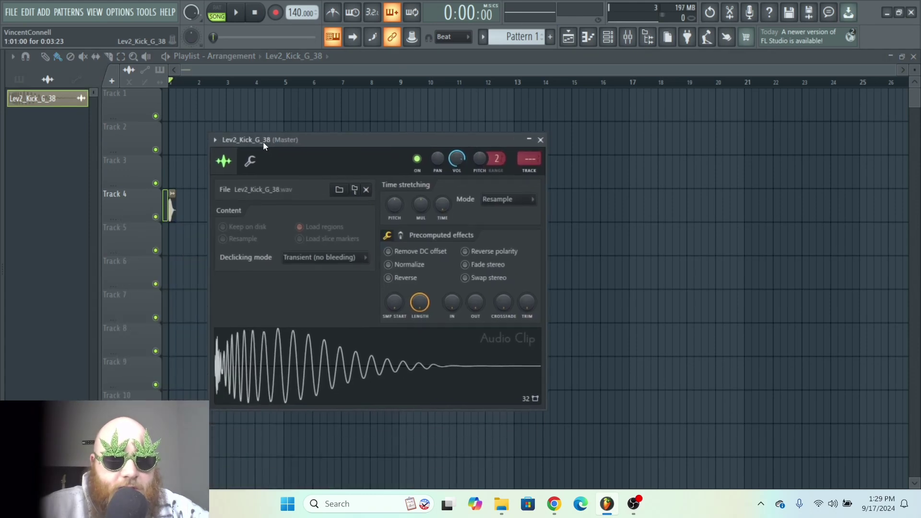
{"action": "left_click", "coordinate": [529, 169]}
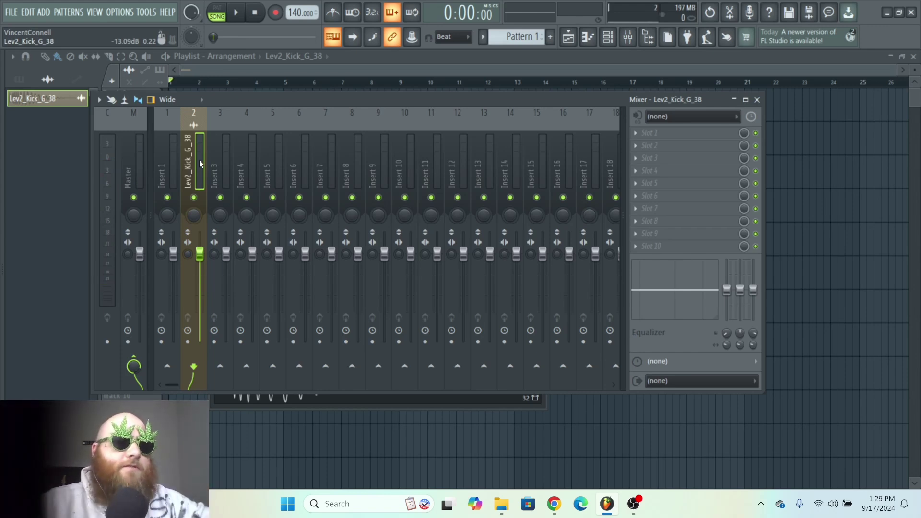
Load Fruity Parametric EQ 2 in slot 3, cut band 6 about 7 dB near 7 kHz, and play.
{"action": "left_click", "coordinate": [651, 158]}
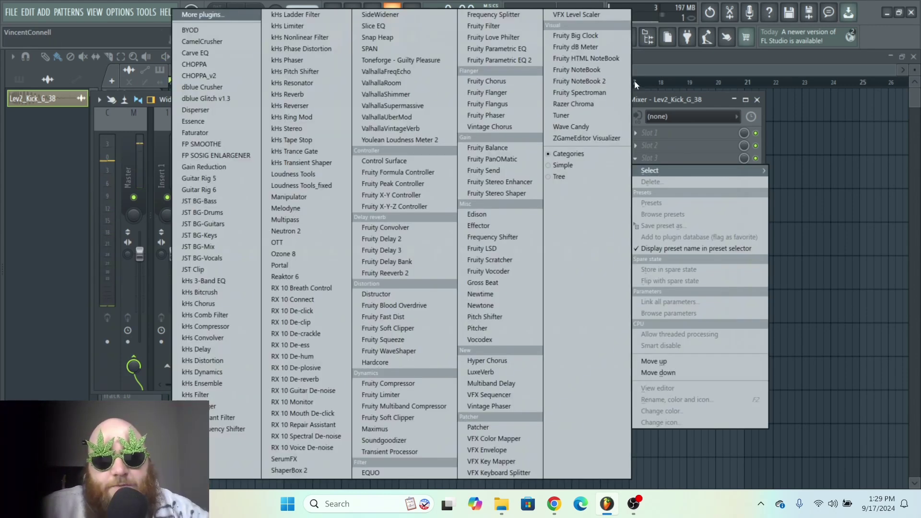
{"action": "left_click", "coordinate": [508, 60]}
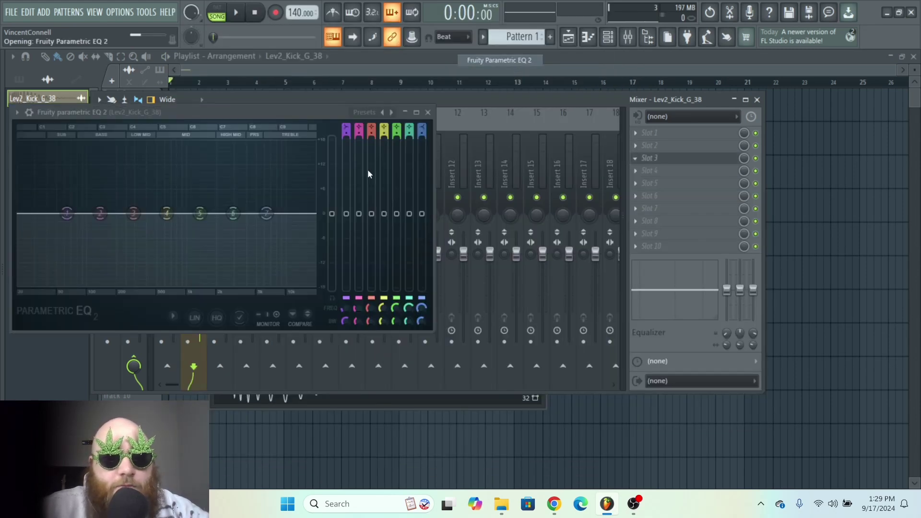
{"action": "left_click_drag", "start_coordinate": [233, 213], "coordinate": [270, 245]}
{"action": "key", "text": "space"}
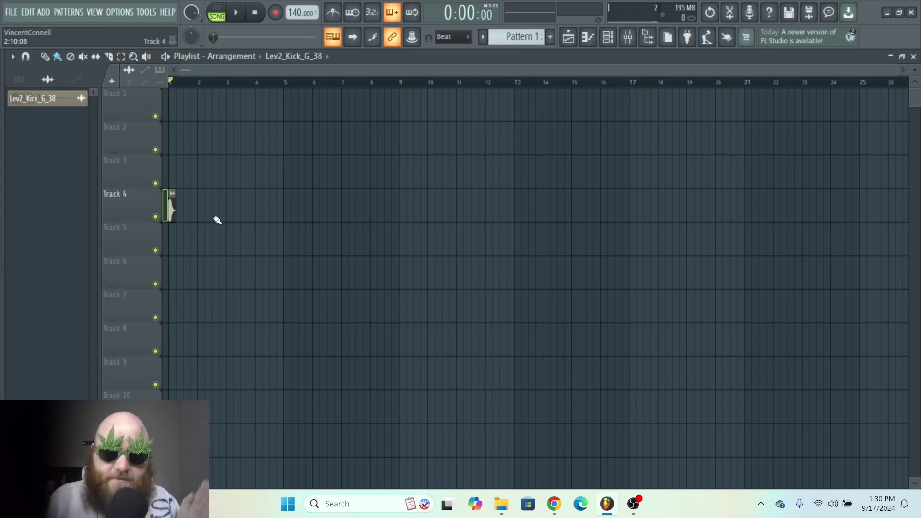
Check the kick clip settings and the Master mixer track during playback.
{"action": "double_click", "coordinate": [170, 209]}
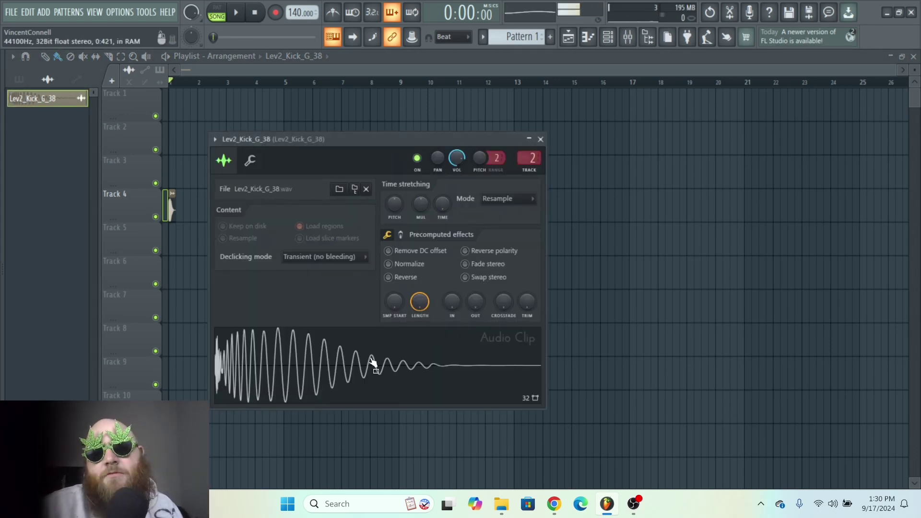
{"action": "key", "text": "F9"}
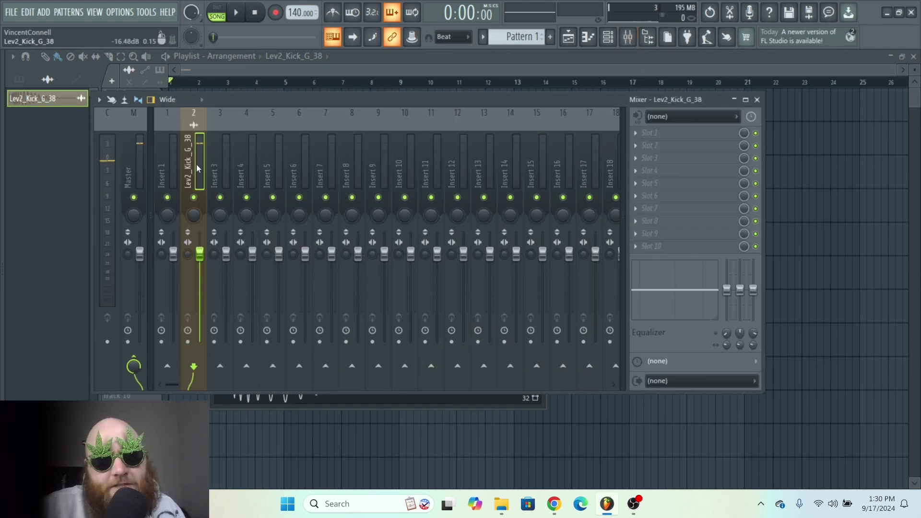
{"action": "left_click", "coordinate": [144, 165]}
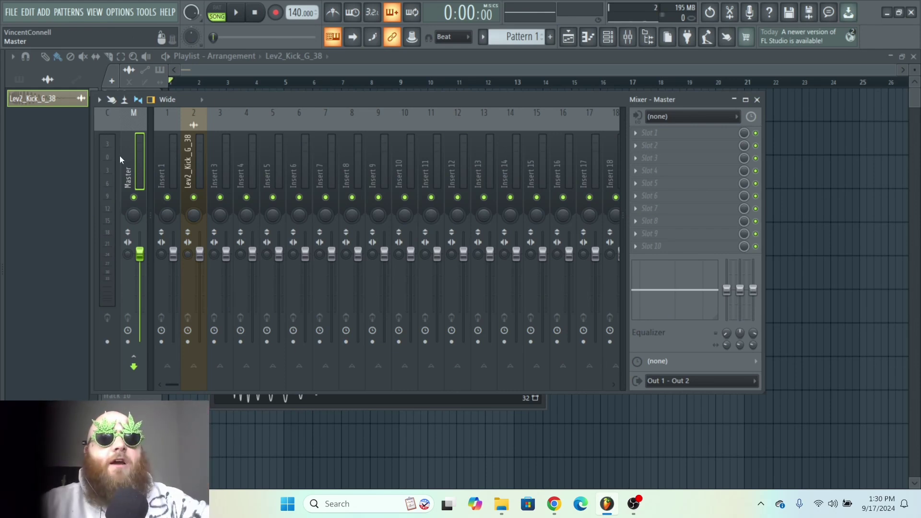
{"action": "key", "text": "F9"}
{"action": "double_click", "coordinate": [168, 201]}
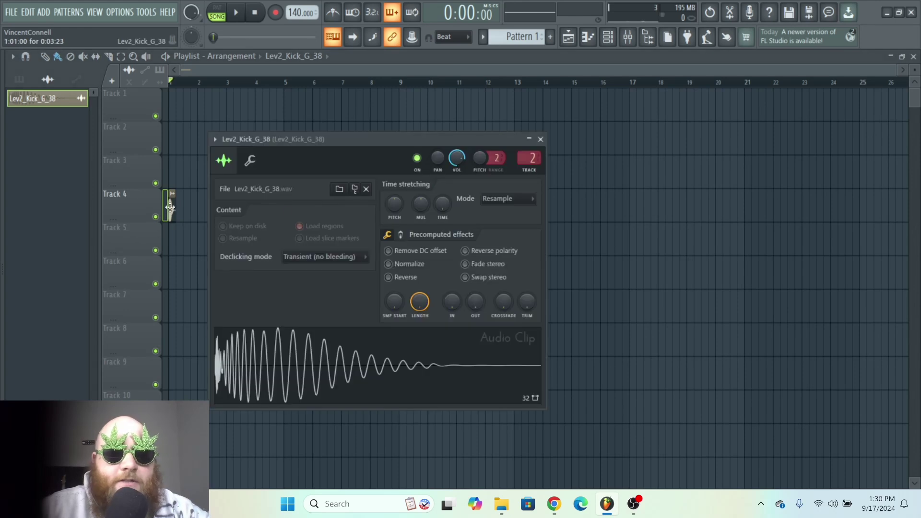
{"action": "double_click", "coordinate": [539, 158]}
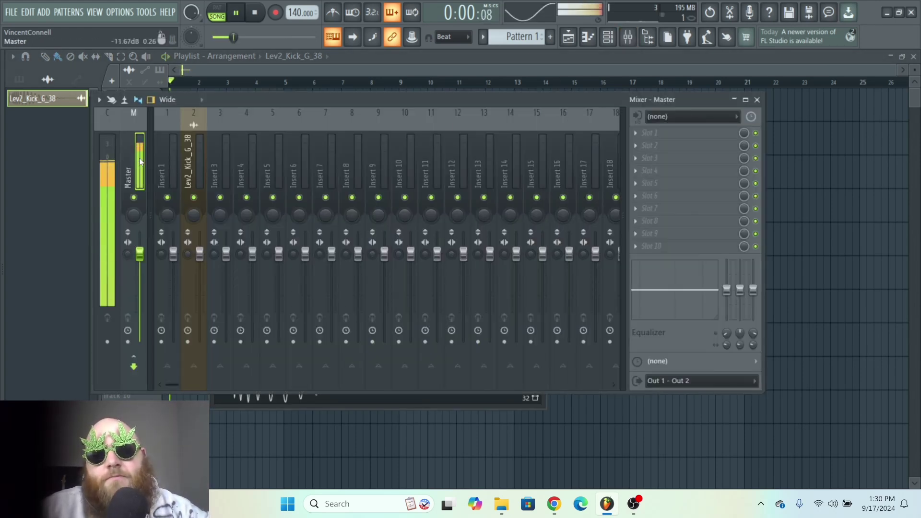
Close the Mixer and toggle the browser panel with Alt+F8.
{"action": "left_click", "coordinate": [628, 37]}
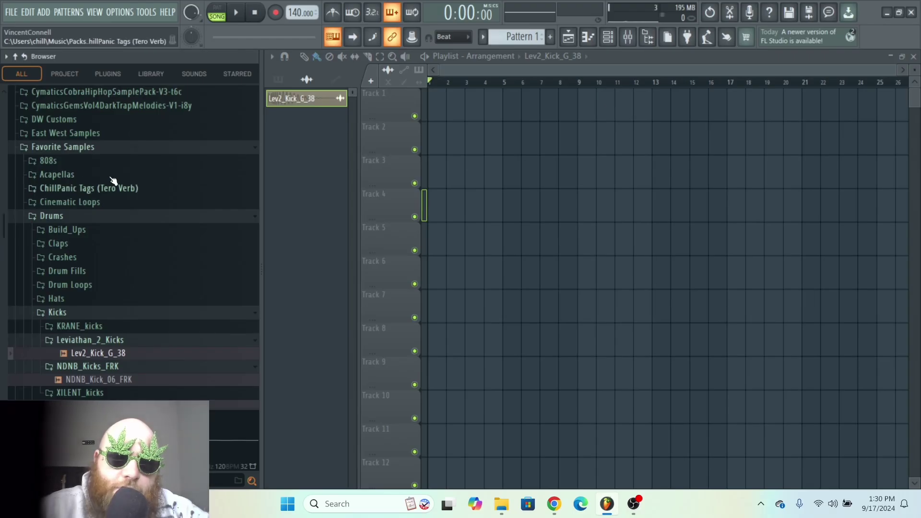
{"action": "key", "text": "alt+F8"}
{"action": "key", "text": "alt+F8"}
{"action": "scroll", "coordinate": [91, 295], "scroll_direction": "up", "scroll_amount": 10}
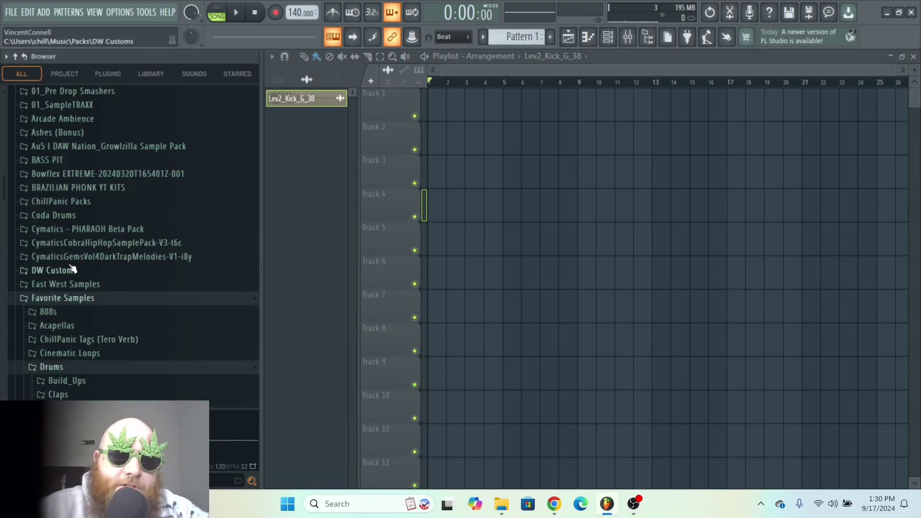
{"action": "scroll", "coordinate": [102, 288], "scroll_direction": "up", "scroll_amount": 5}
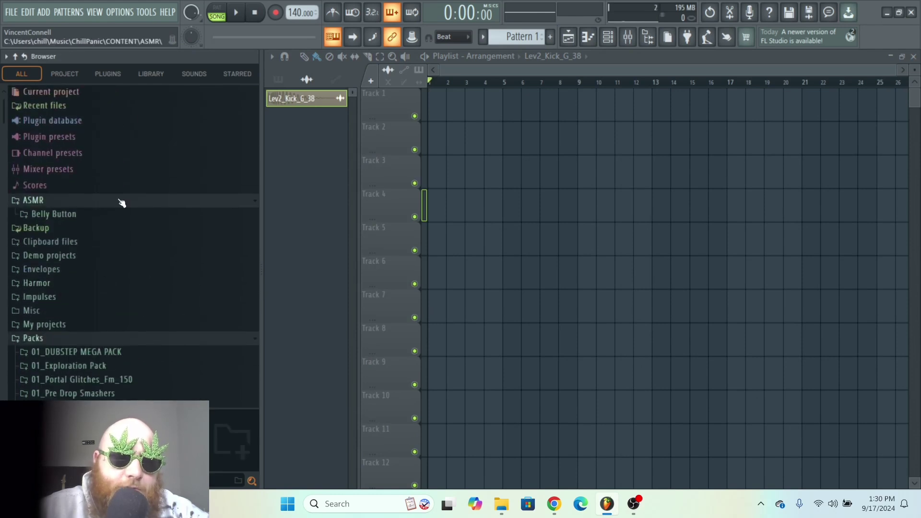
View the browser's PLUGINS, PROJECT, LIBRARY and SOUNDS categories, then return to ALL.
{"action": "left_click", "coordinate": [108, 73]}
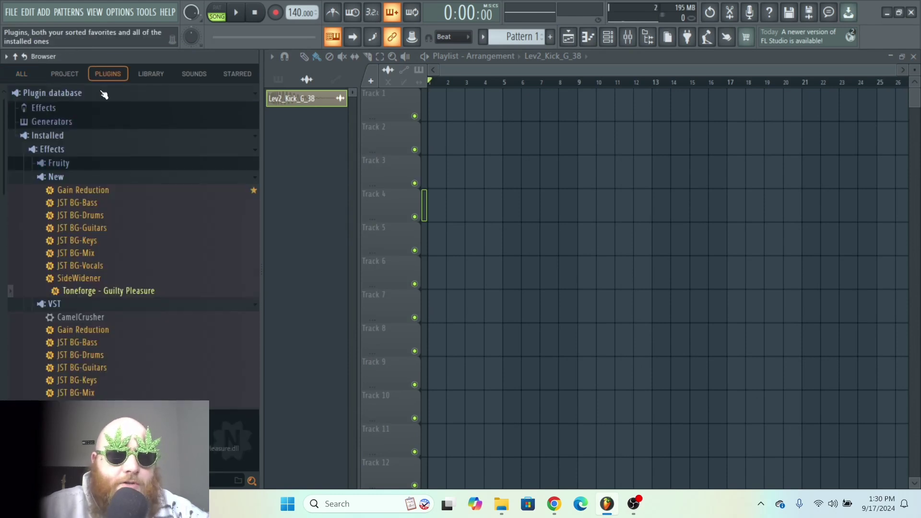
{"action": "left_click", "coordinate": [65, 74]}
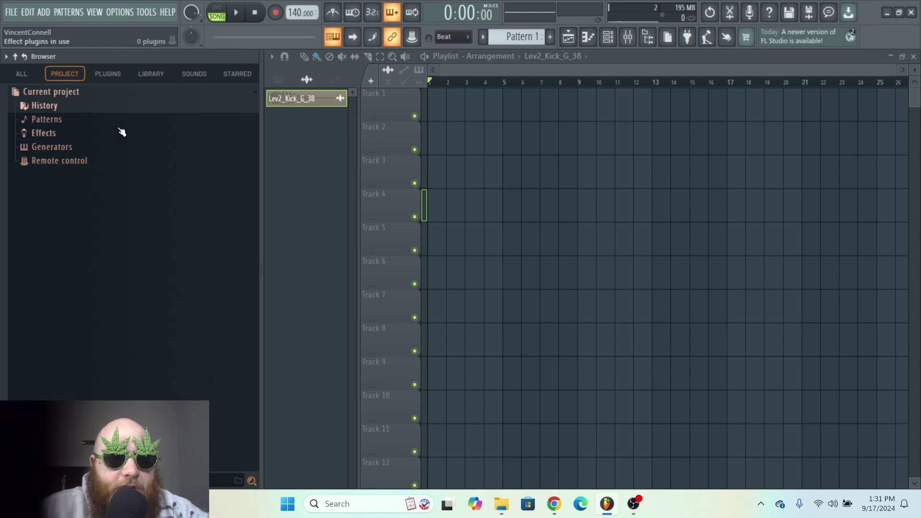
{"action": "left_click", "coordinate": [153, 75]}
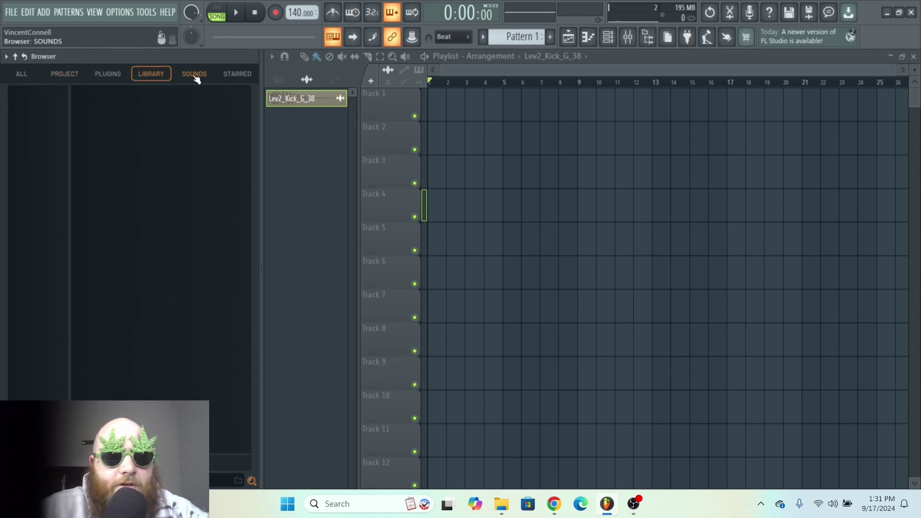
{"action": "left_click", "coordinate": [195, 74]}
{"action": "left_click", "coordinate": [18, 73]}
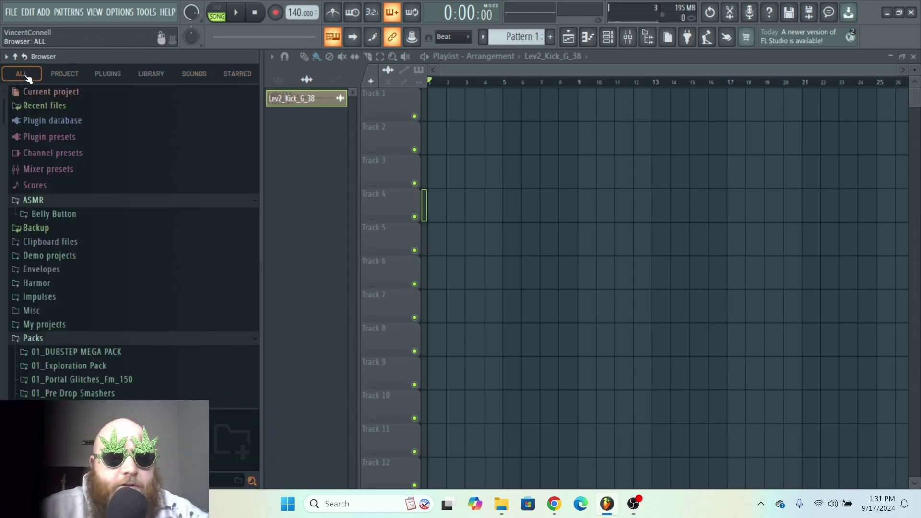
{"action": "scroll", "coordinate": [123, 371], "scroll_direction": "down", "scroll_amount": 3}
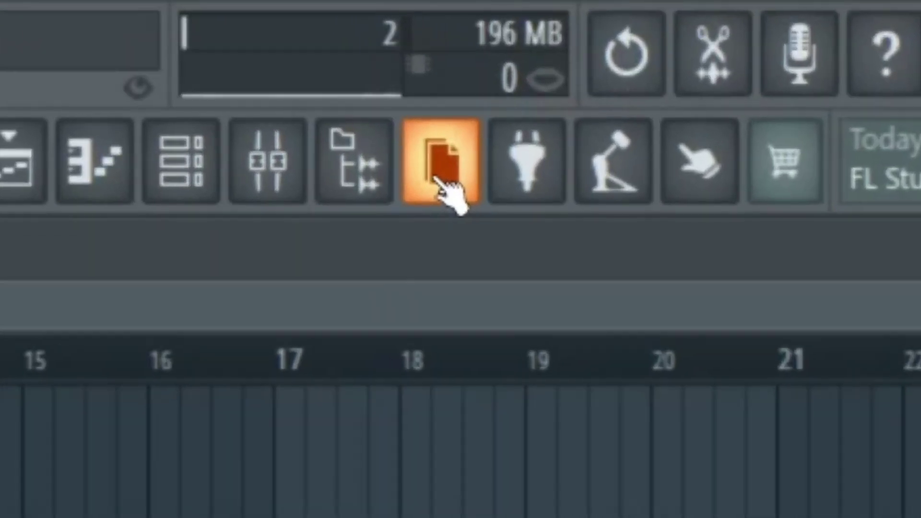
{"action": "left_click", "coordinate": [457, 178]}
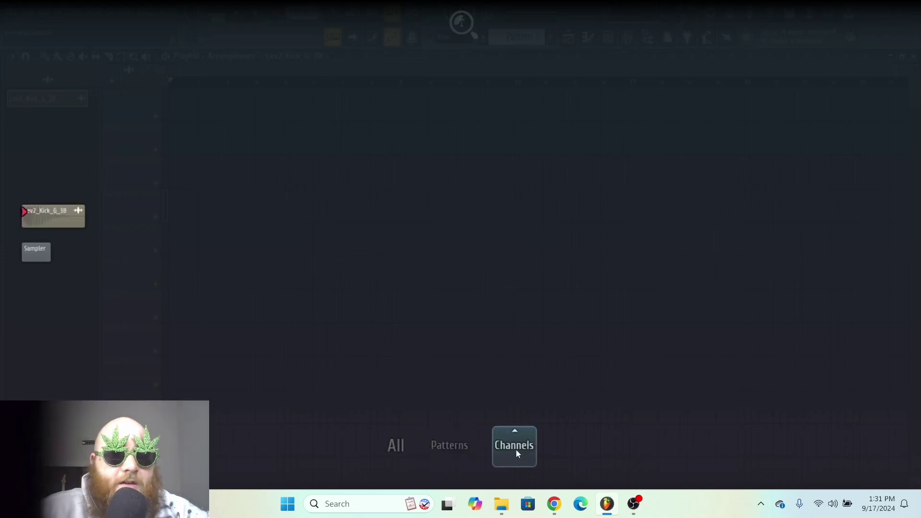
{"action": "middle_click", "coordinate": [652, 256]}
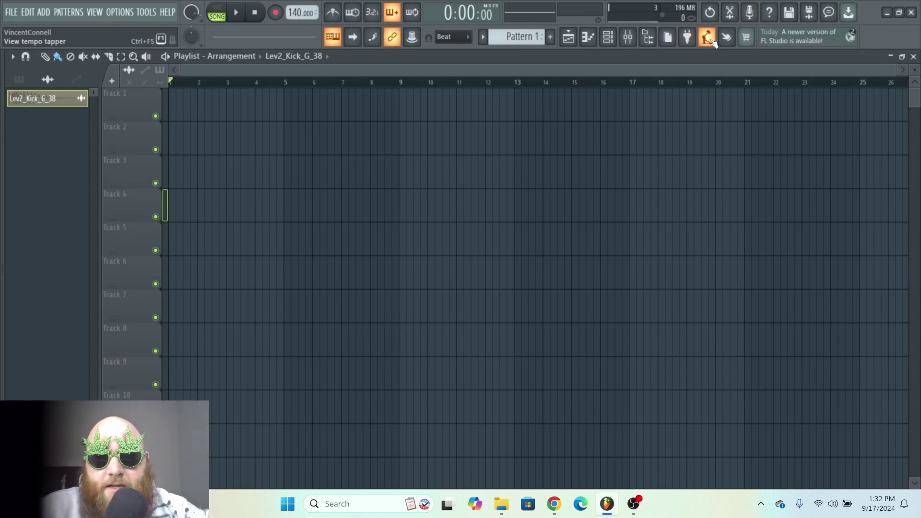
Open the tempo tapper, move its window up and left, and tap out a first tempo.
{"action": "left_click", "coordinate": [708, 38]}
{"action": "left_click_drag", "start_coordinate": [469, 180], "coordinate": [456, 152]}
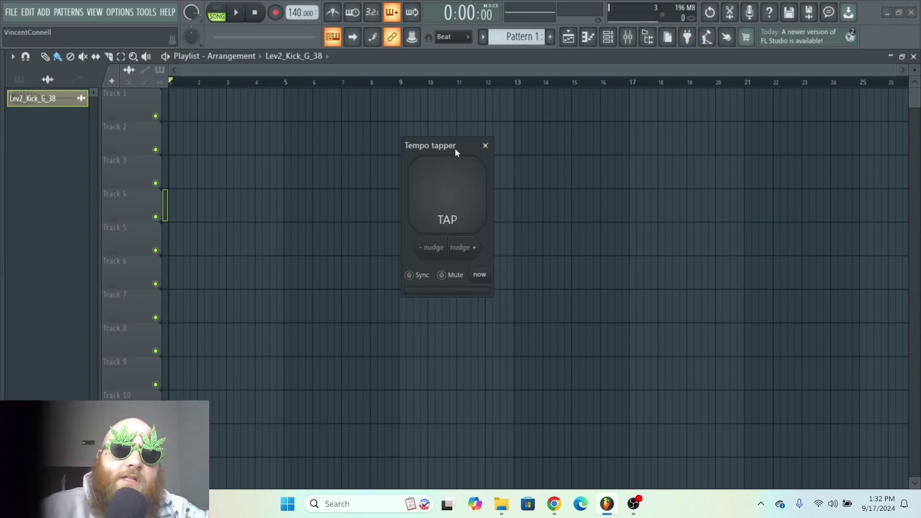
{"action": "left_click", "coordinate": [454, 197]}
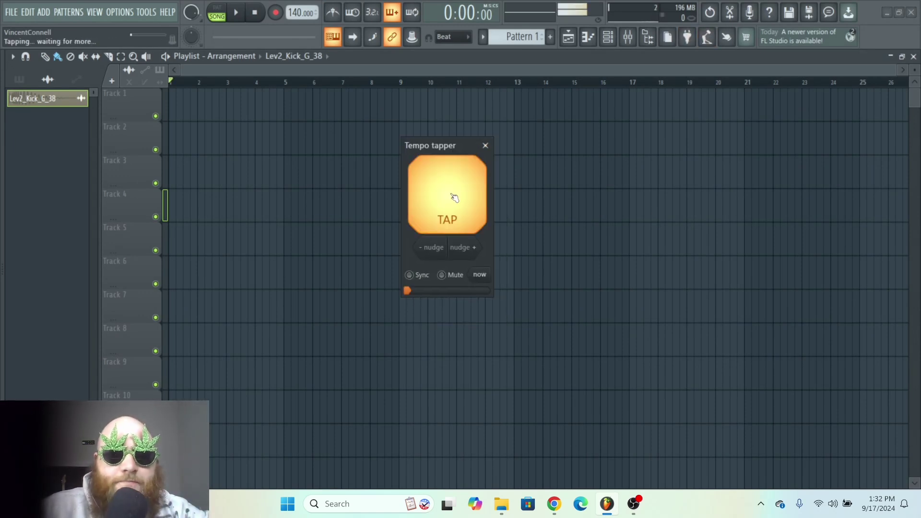
{"action": "left_click", "coordinate": [454, 198]}
{"action": "left_click", "coordinate": [454, 197]}
{"action": "left_click", "coordinate": [454, 198]}
{"action": "left_click", "coordinate": [454, 197]}
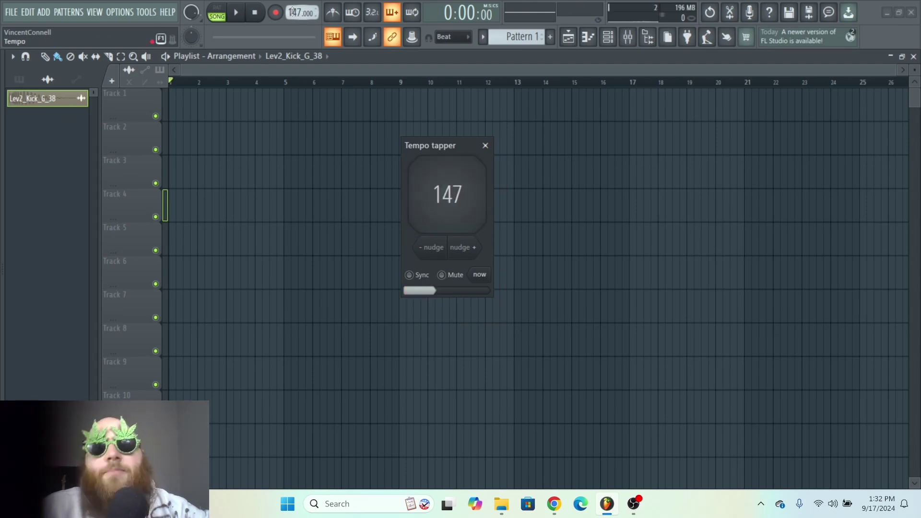
Tap a new tempo until it reads 143 BPM, then close the tapper.
{"action": "left_click", "coordinate": [457, 198]}
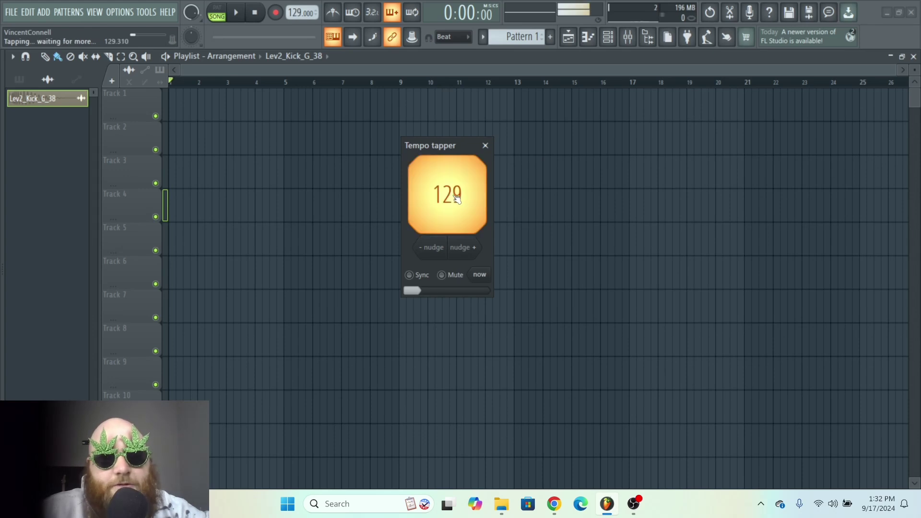
{"action": "left_click", "coordinate": [457, 197]}
{"action": "left_click", "coordinate": [456, 198]}
{"action": "left_click", "coordinate": [456, 198]}
{"action": "left_click", "coordinate": [456, 197]}
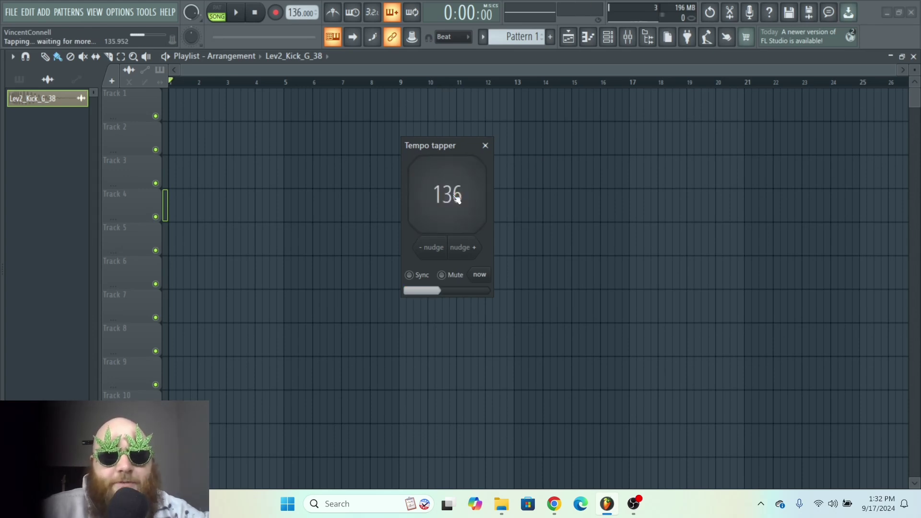
{"action": "left_click", "coordinate": [456, 198]}
{"action": "left_click", "coordinate": [457, 197]}
{"action": "left_click", "coordinate": [485, 145]}
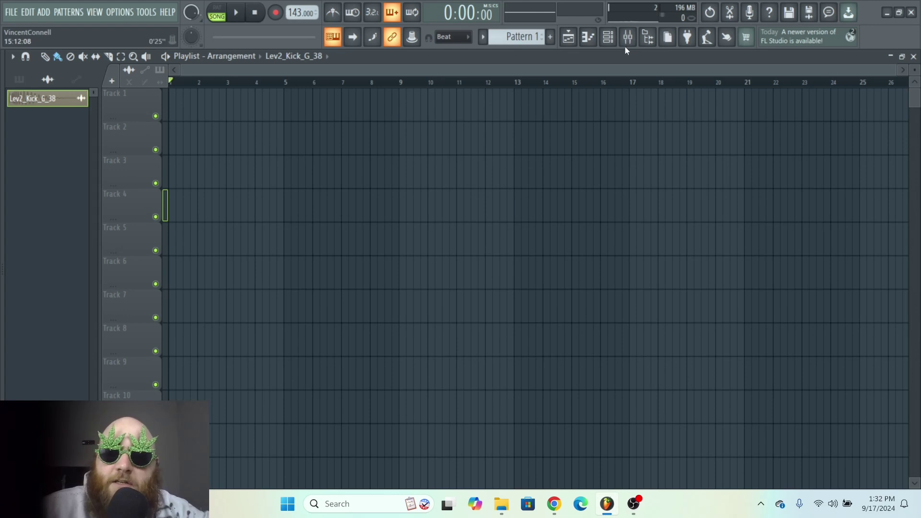
{"action": "left_click", "coordinate": [727, 39]}
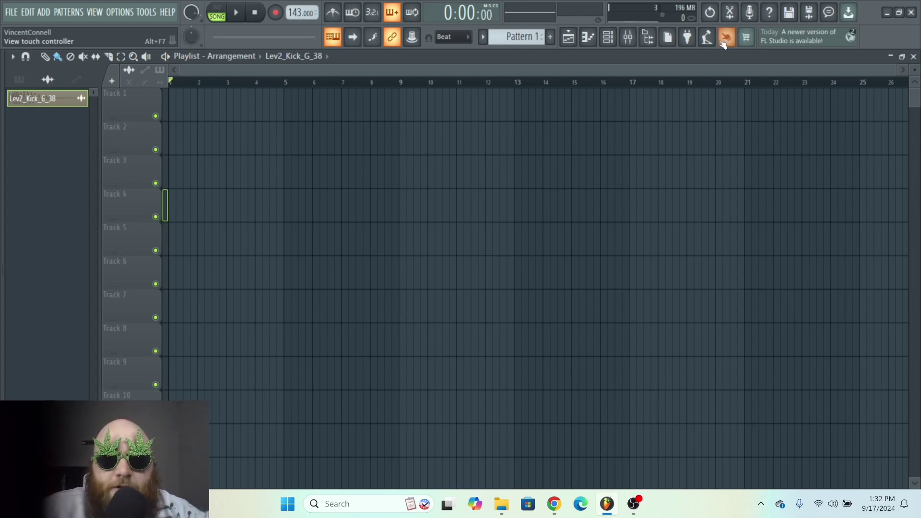
{"action": "left_click", "coordinate": [724, 42]}
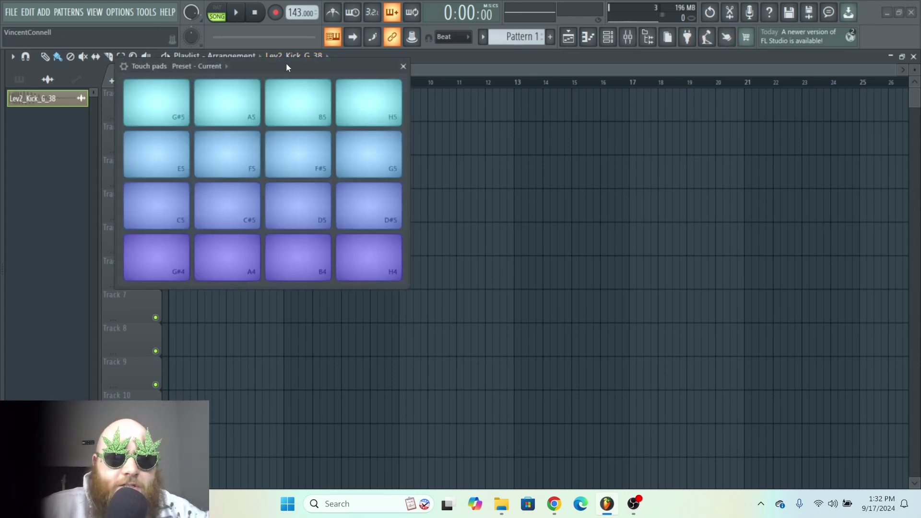
{"action": "left_click_drag", "start_coordinate": [285, 63], "coordinate": [335, 62]}
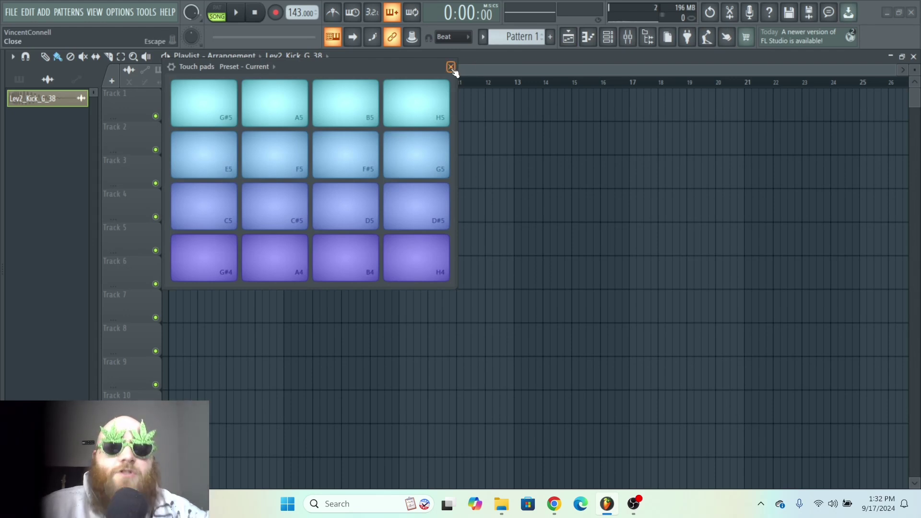
{"action": "left_click", "coordinate": [451, 68]}
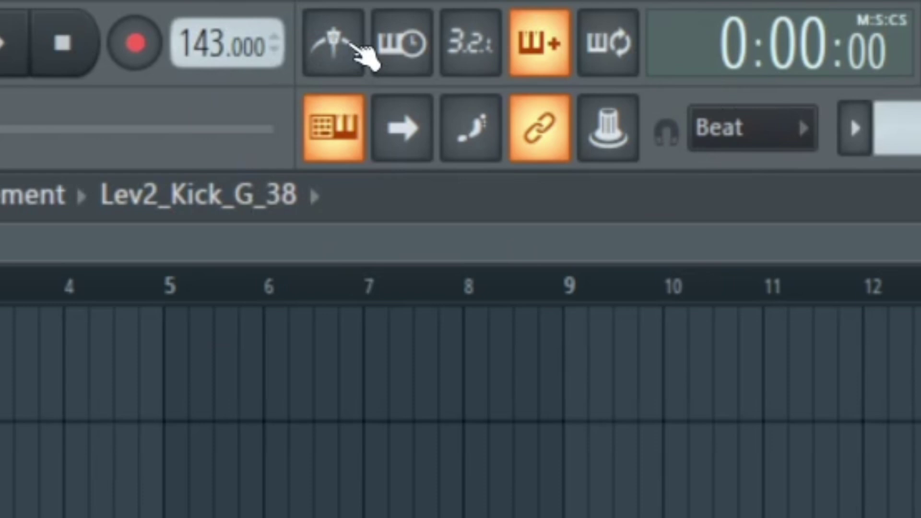
Turn on the metronome, play the song, then start recording with a count-in.
{"action": "left_click", "coordinate": [354, 45]}
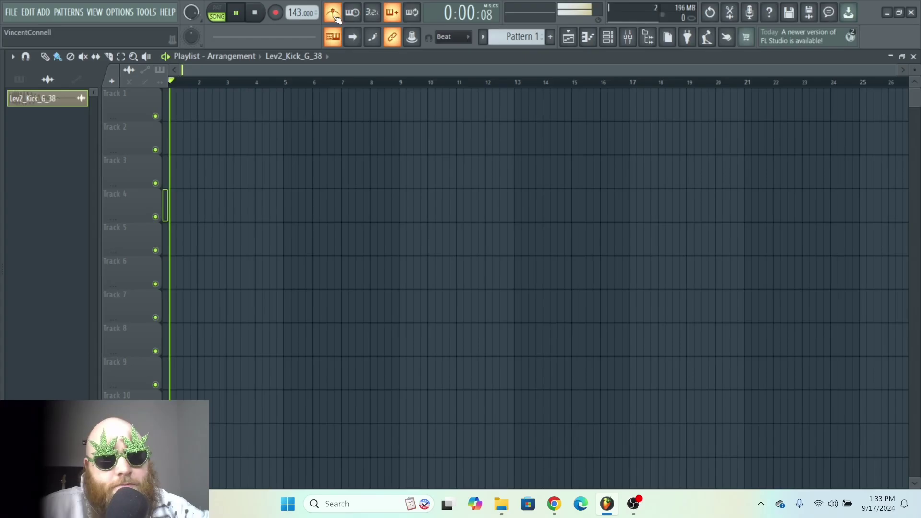
{"action": "key", "text": "space"}
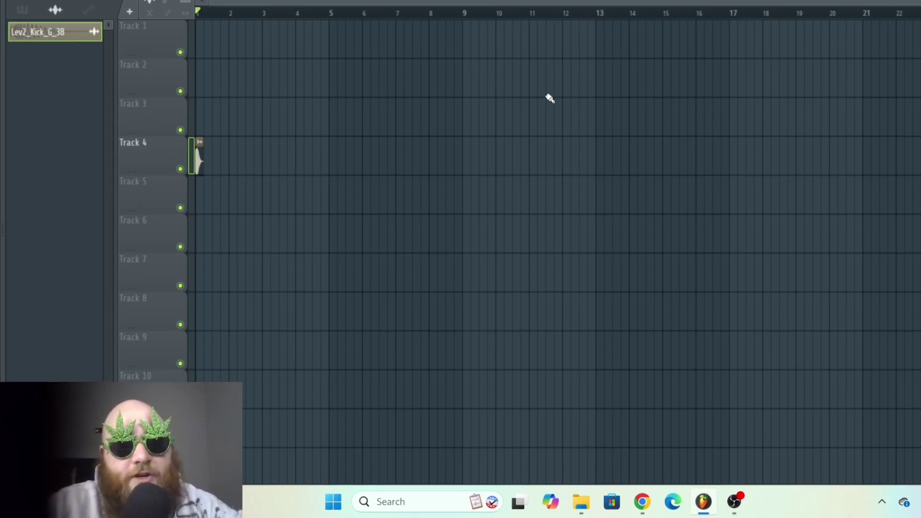
{"action": "key", "text": "space"}
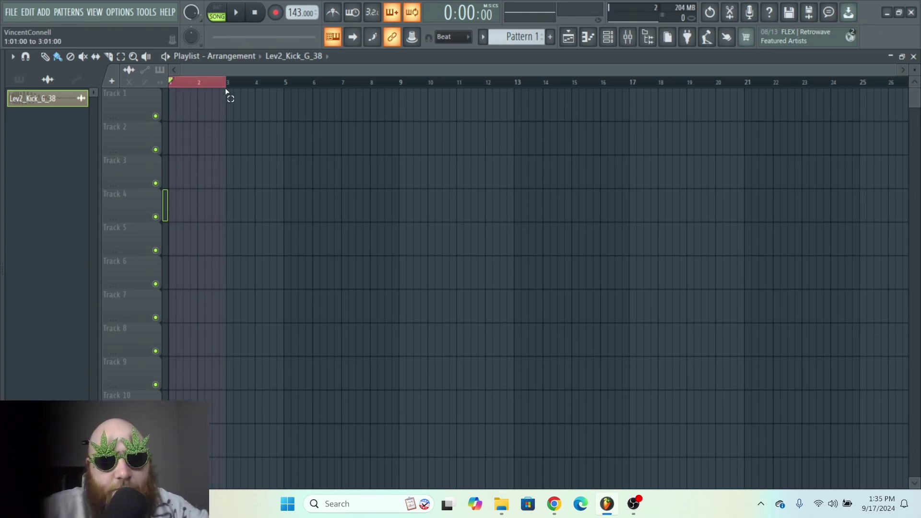
Select bars 1 to 3 in the timeline ruler, play just that range, then stop.
{"action": "left_click", "coordinate": [178, 83]}
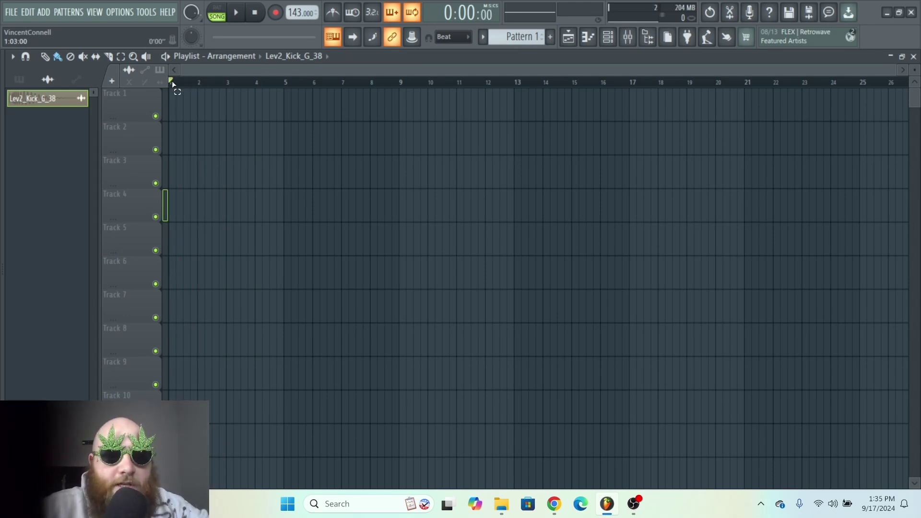
{"action": "left_click_drag", "start_coordinate": [182, 85], "coordinate": [226, 85]}
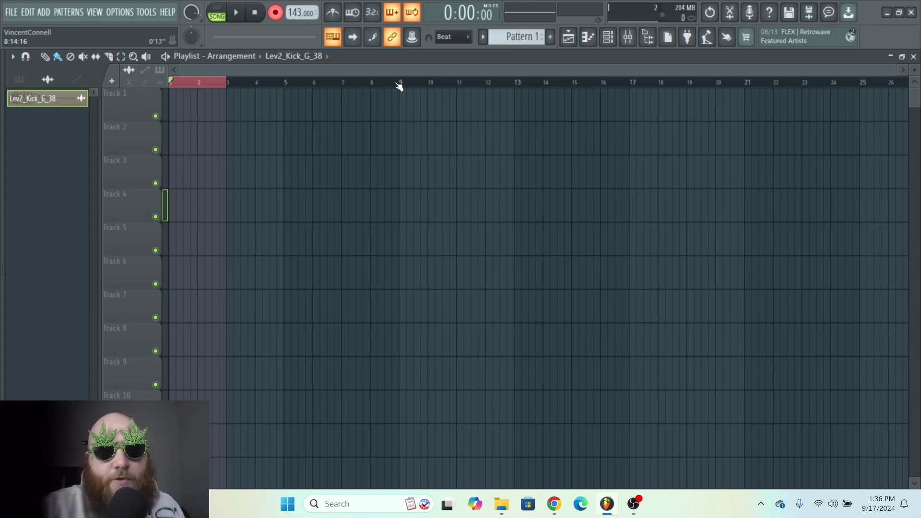
{"action": "key", "text": "space"}
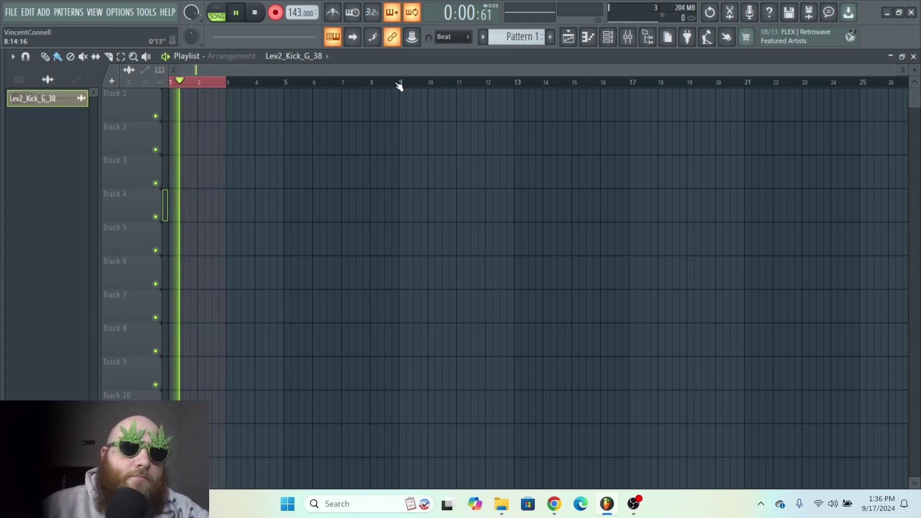
{"action": "key", "text": "space"}
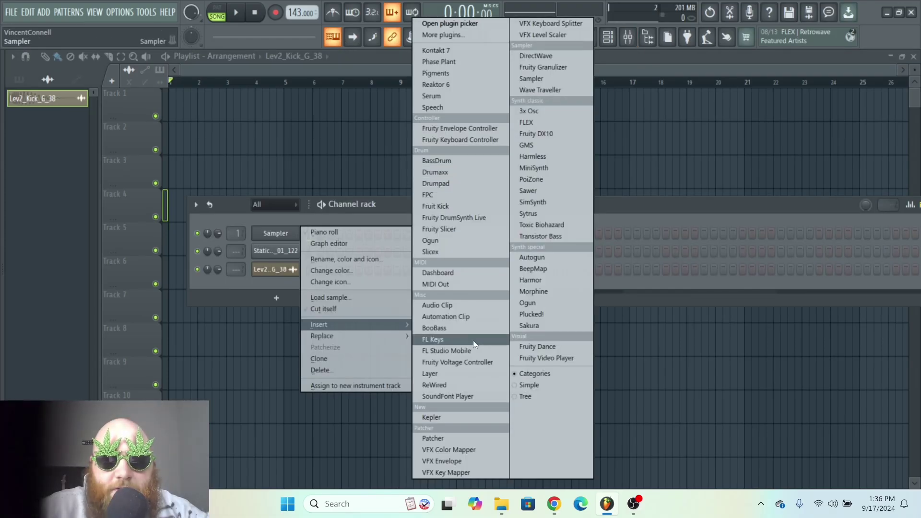
Add an FL Keys channel, play a Z-V-M chord on it, and close its window.
{"action": "left_click", "coordinate": [474, 344]}
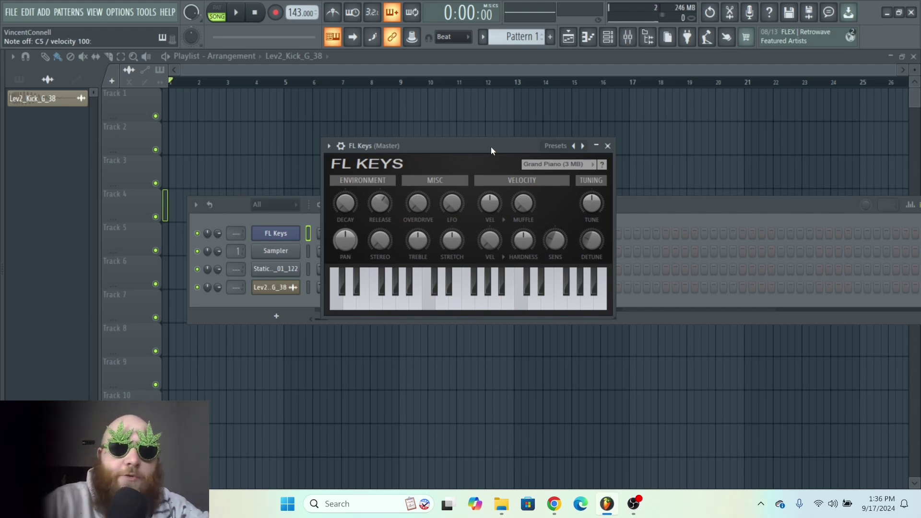
{"action": "key", "text": "z"}
{"action": "key", "text": "v"}
{"action": "key", "text": "m"}
{"action": "key", "text": "Escape"}
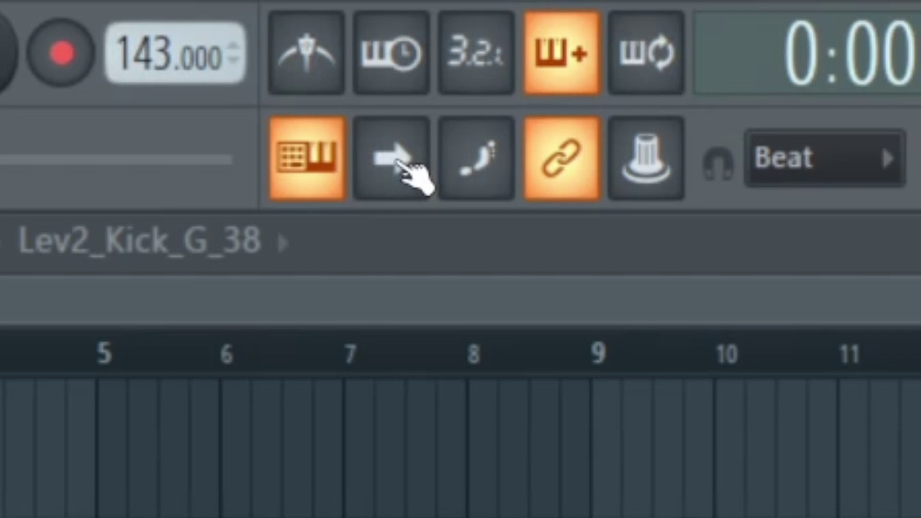
Duplicate the eight-note FL Keys melody so the copy starts at bar 3, then deselect it.
{"action": "left_click", "coordinate": [402, 165]}
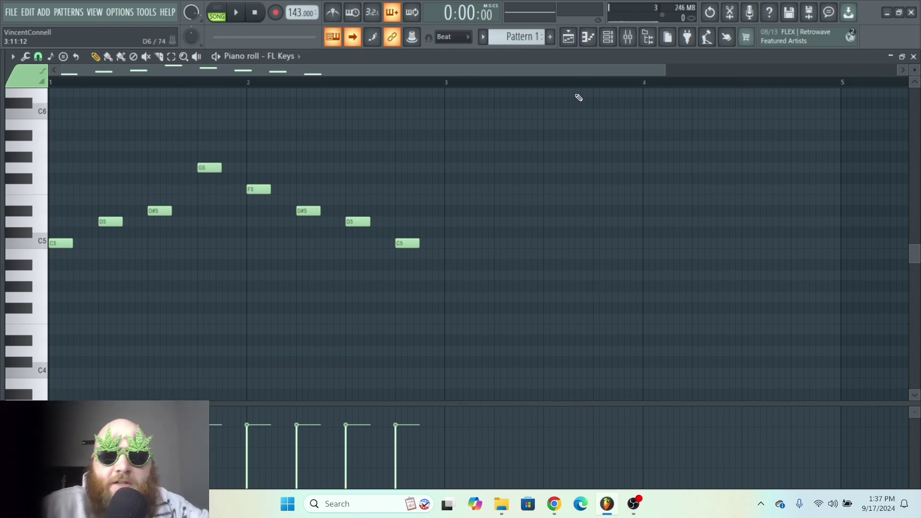
{"action": "key", "text": "ctrl+b"}
{"action": "key", "text": "shift+Right"}
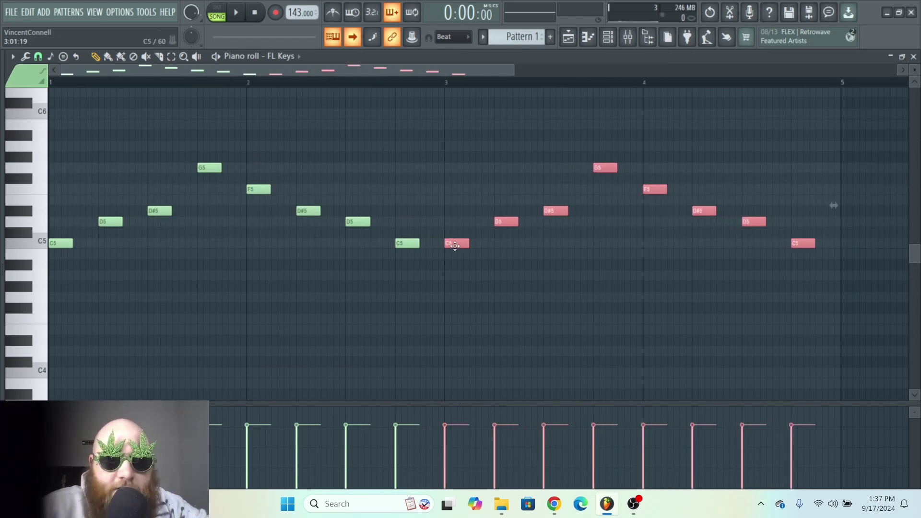
{"action": "key", "text": "ctrl+d"}
Play the 16-note pattern, stop, and move the play position to bar 3.
{"action": "key", "text": "l"}
{"action": "key", "text": "space"}
{"action": "scroll", "coordinate": [335, 259], "scroll_direction": "up", "scroll_amount": 3, "text": "ctrl"}
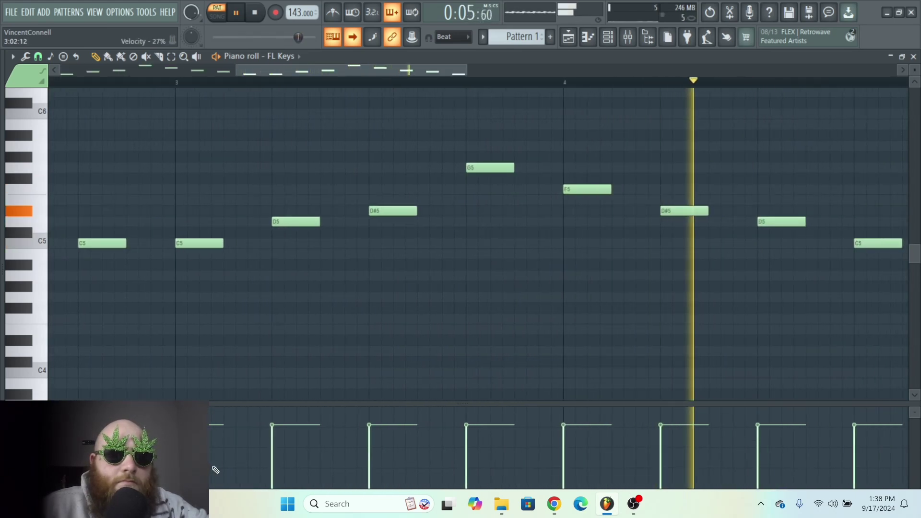
{"action": "key", "text": "space"}
{"action": "scroll", "coordinate": [289, 125], "scroll_direction": "down", "scroll_amount": 4, "text": "ctrl"}
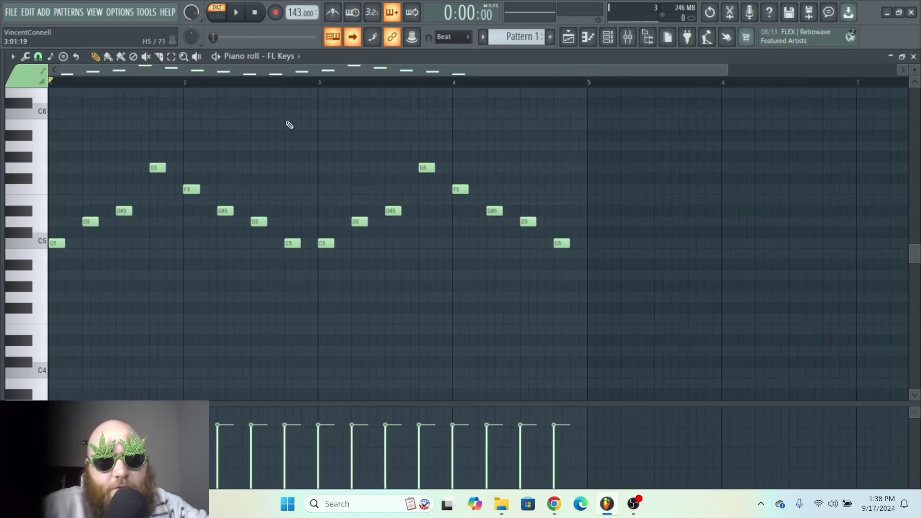
{"action": "mouse_move", "coordinate": [52, 82]}
{"action": "left_mouse_down"}
{"action": "mouse_move", "coordinate": [308, 82]}
{"action": "mouse_move", "coordinate": [337, 90]}
{"action": "mouse_move", "coordinate": [239, 91]}
{"action": "mouse_move", "coordinate": [253, 107]}
{"action": "left_mouse_up"}
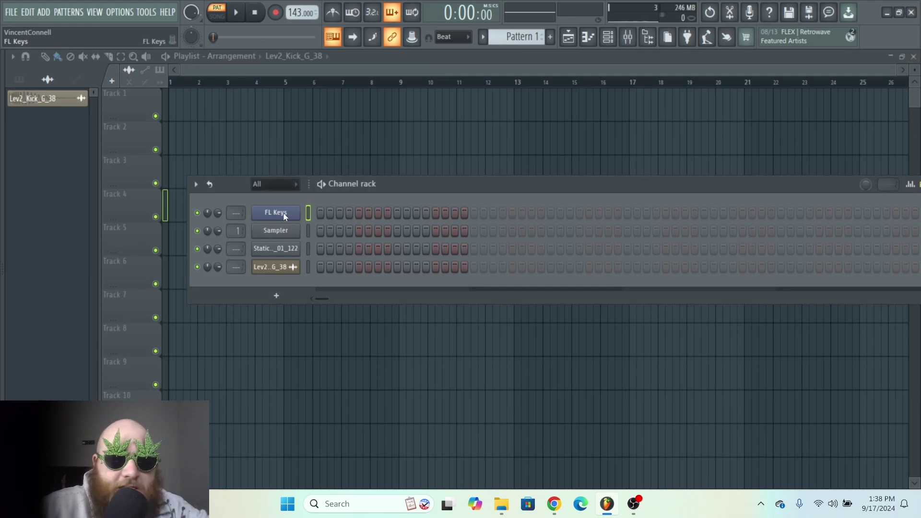
Open the FL Keys piano roll and turn on Typing keyboard to piano keyboard.
{"action": "right_click", "coordinate": [284, 216]}
{"action": "left_click", "coordinate": [313, 211]}
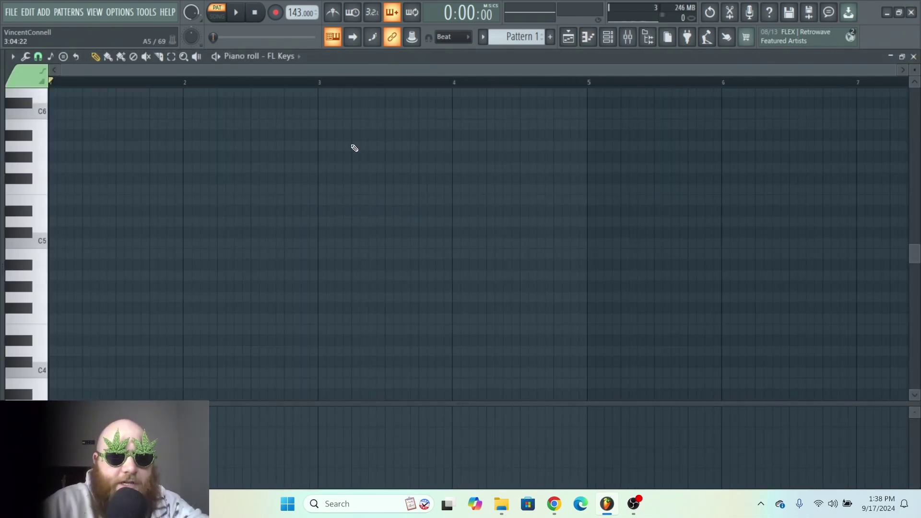
{"action": "key", "text": "ctrl+e"}
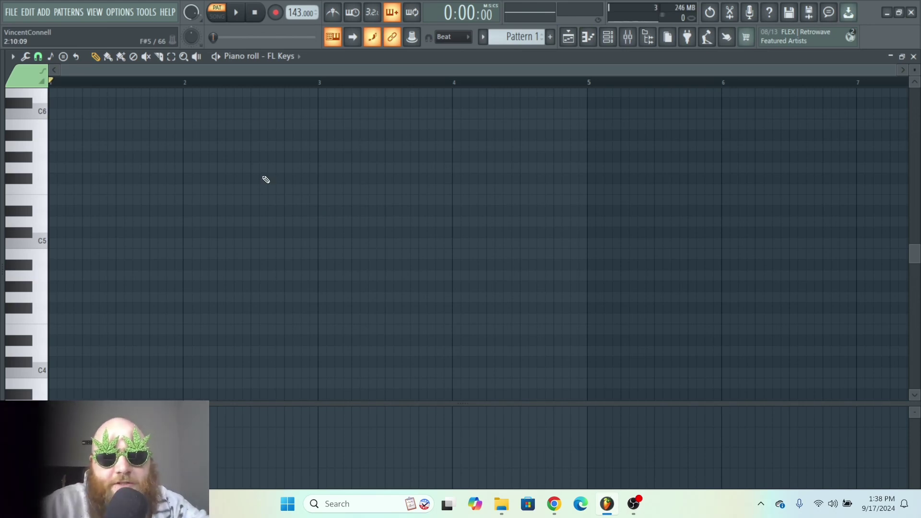
Enter a five-note chord from C5 to D6 at bar 1 with the Q, E, T, U, O keys, then adjust its note lengths.
{"action": "key", "text": "q"}
{"action": "key", "text": "e"}
{"action": "key", "text": "t"}
{"action": "key", "text": "u"}
{"action": "key", "text": "o"}
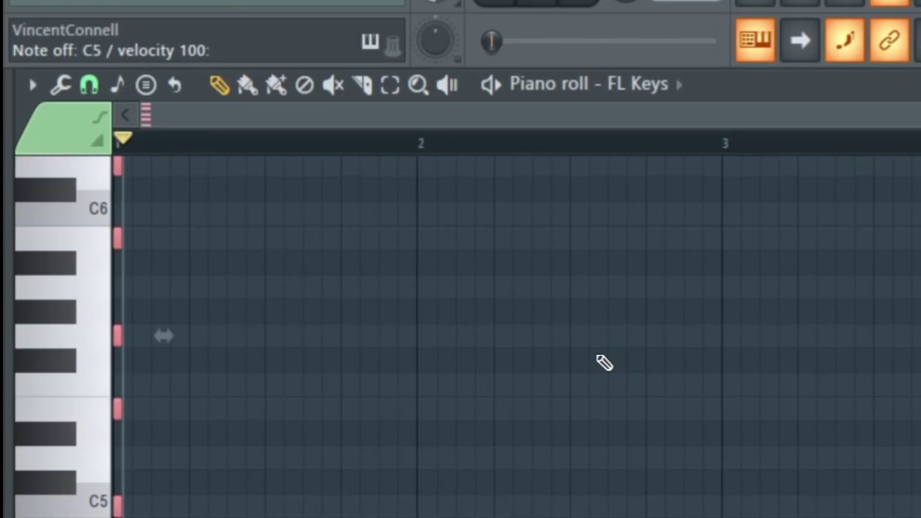
{"action": "left_click_drag", "start_coordinate": [121, 336], "coordinate": [414, 336]}
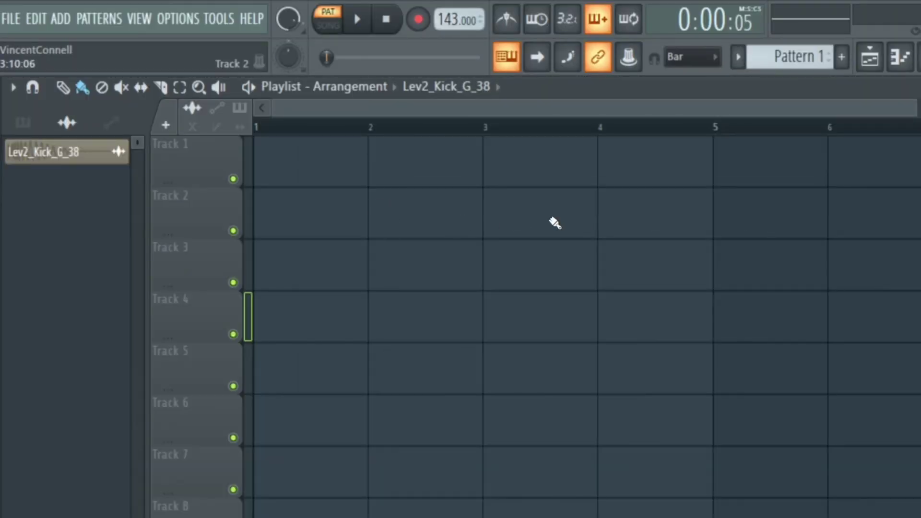
Drop the Truck Perc_01_122 sample from the Packs folder onto Track 4.
{"action": "key", "text": "alt+F8"}
{"action": "key", "text": "alt+F8"}
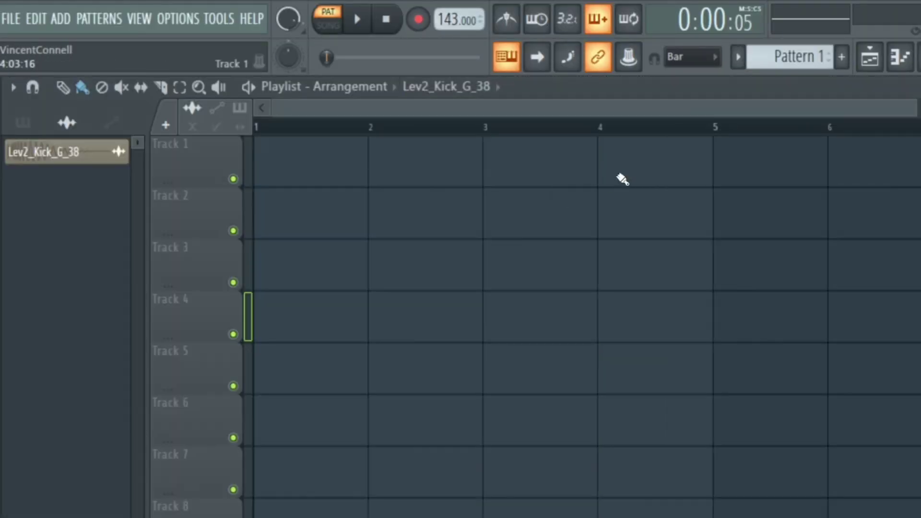
{"action": "key", "text": "alt+F8"}
{"action": "left_click", "coordinate": [88, 391]}
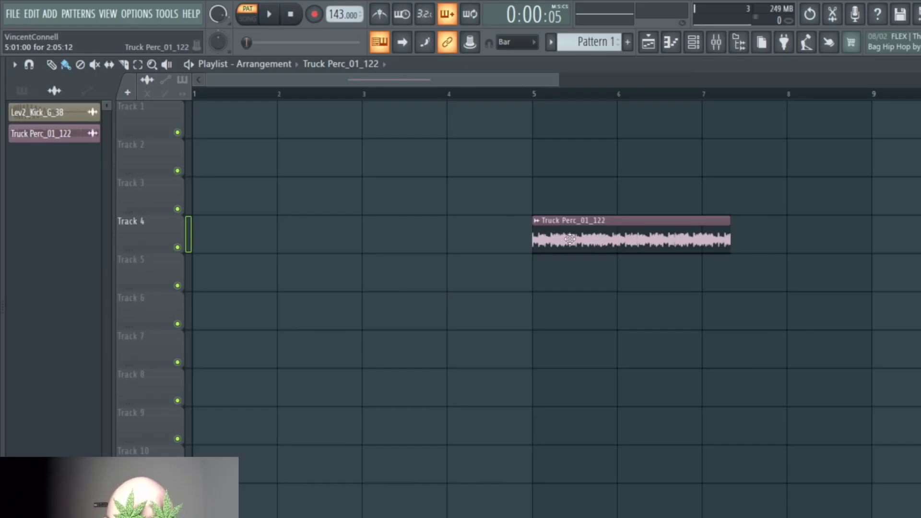
{"action": "left_click_drag", "start_coordinate": [582, 242], "coordinate": [197, 234]}
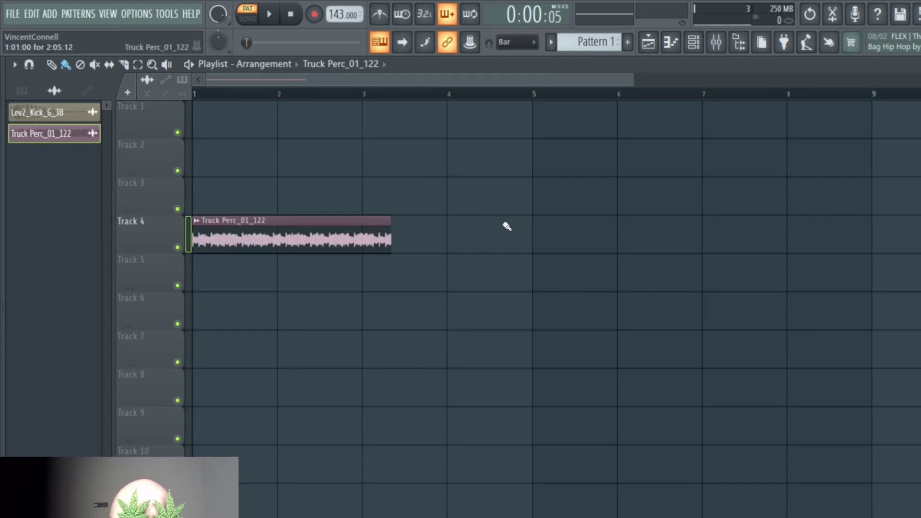
Set playlist snapping to 1/4 beat and nudge the Truck Perc clip to bar 1.
{"action": "left_click", "coordinate": [529, 45]}
{"action": "left_click", "coordinate": [524, 219]}
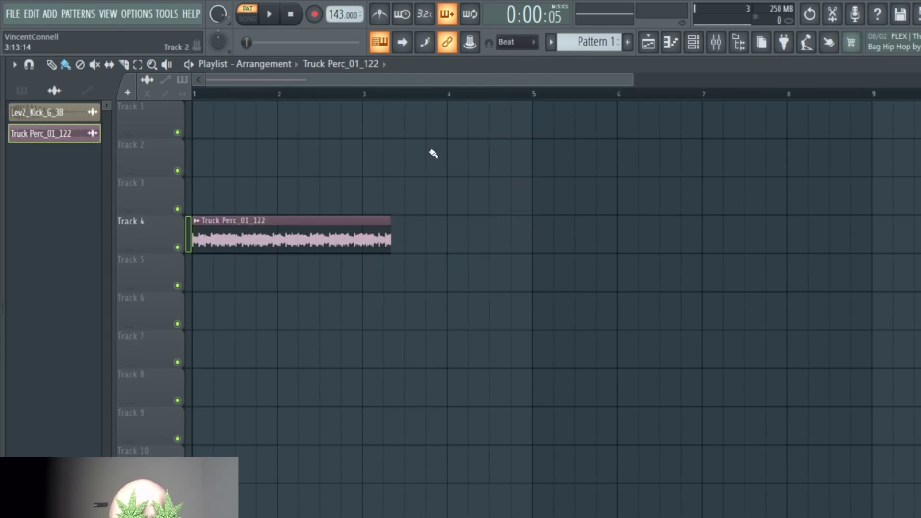
{"action": "left_click", "coordinate": [518, 43]}
{"action": "left_click", "coordinate": [522, 179]}
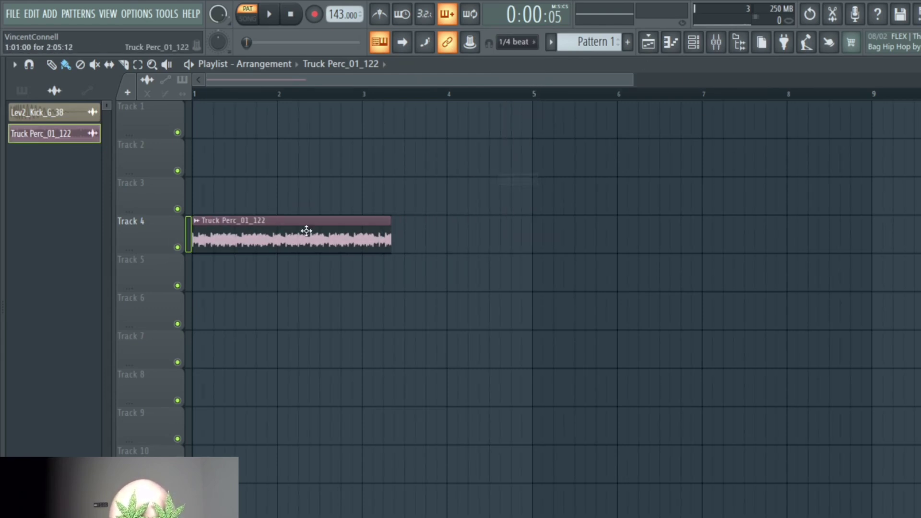
{"action": "mouse_move", "coordinate": [306, 232]}
{"action": "left_mouse_down"}
{"action": "mouse_move", "coordinate": [429, 232]}
{"action": "mouse_move", "coordinate": [309, 233]}
{"action": "left_mouse_up"}
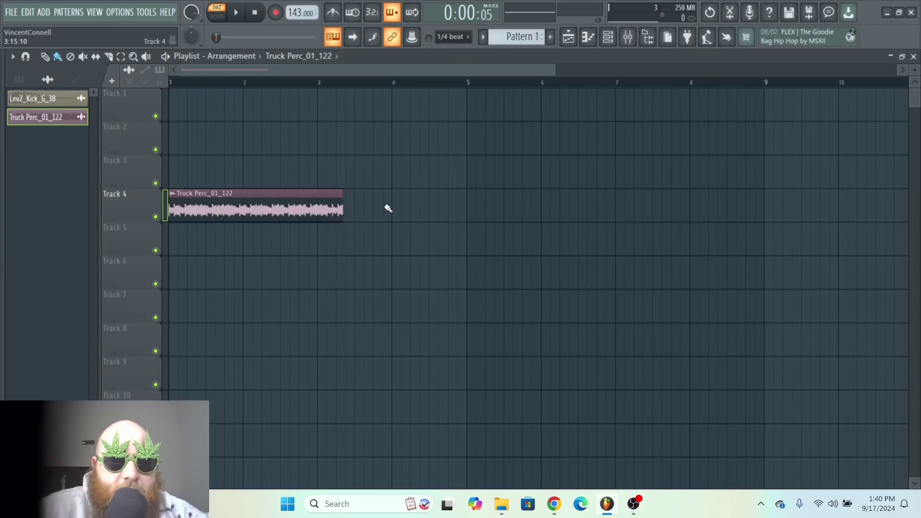
Delete the Truck Perc clip, set snap to Beat, and undo the deletion with Ctrl+Z.
{"action": "right_click", "coordinate": [327, 212]}
{"action": "left_click", "coordinate": [454, 37]}
{"action": "left_click", "coordinate": [454, 190]}
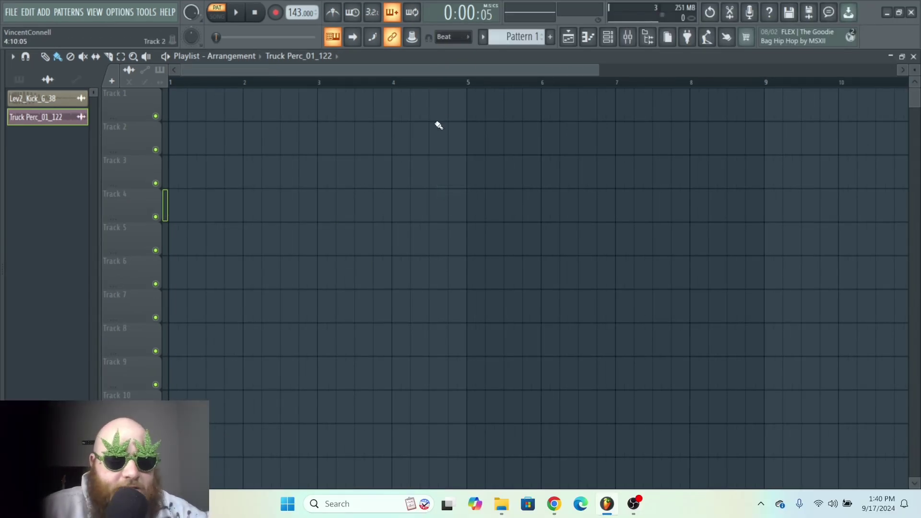
{"action": "key", "text": "ctrl+z"}
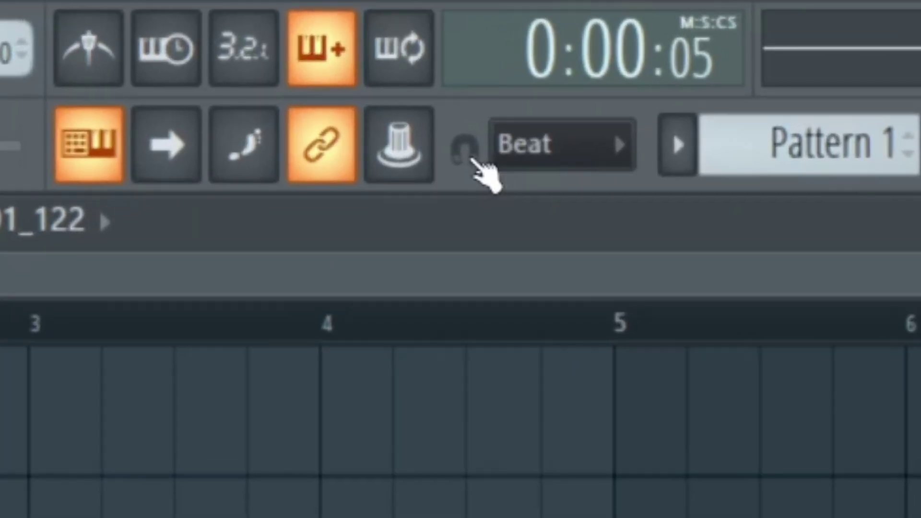
Turn snapping off and to none, return it to Beat, and move the clip just past bar 2.
{"action": "left_click", "coordinate": [474, 161]}
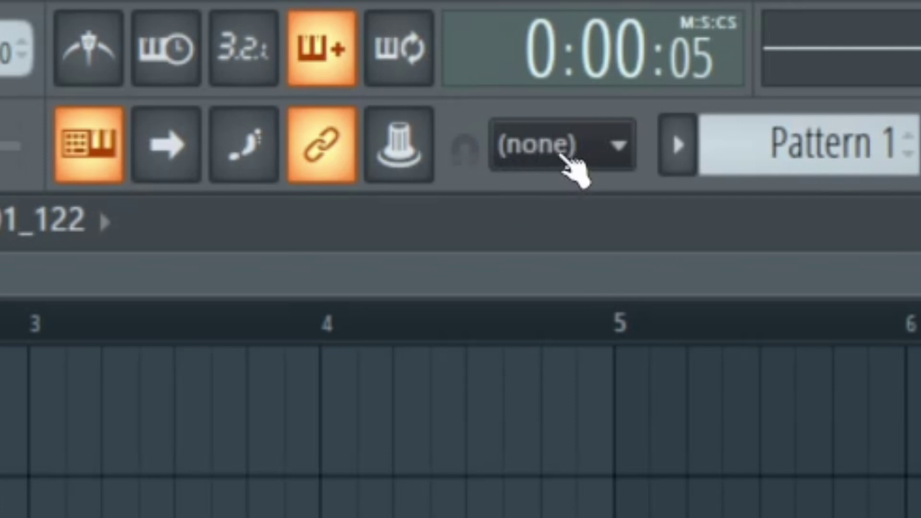
{"action": "left_click", "coordinate": [562, 154]}
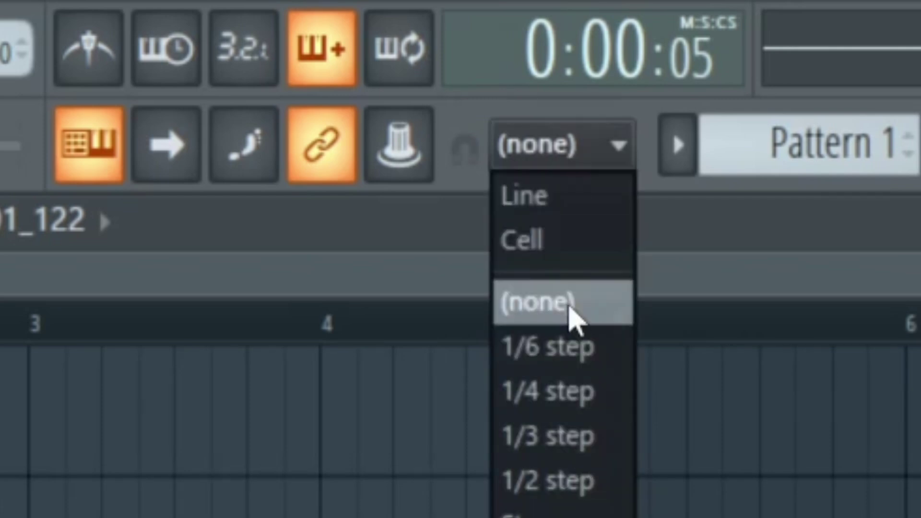
{"action": "left_click", "coordinate": [570, 307]}
{"action": "left_click", "coordinate": [564, 161]}
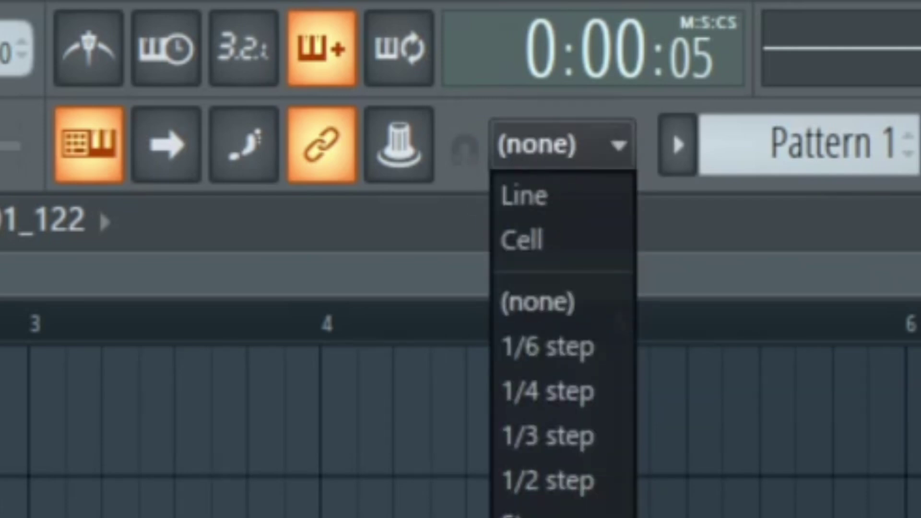
{"action": "left_click", "coordinate": [465, 149]}
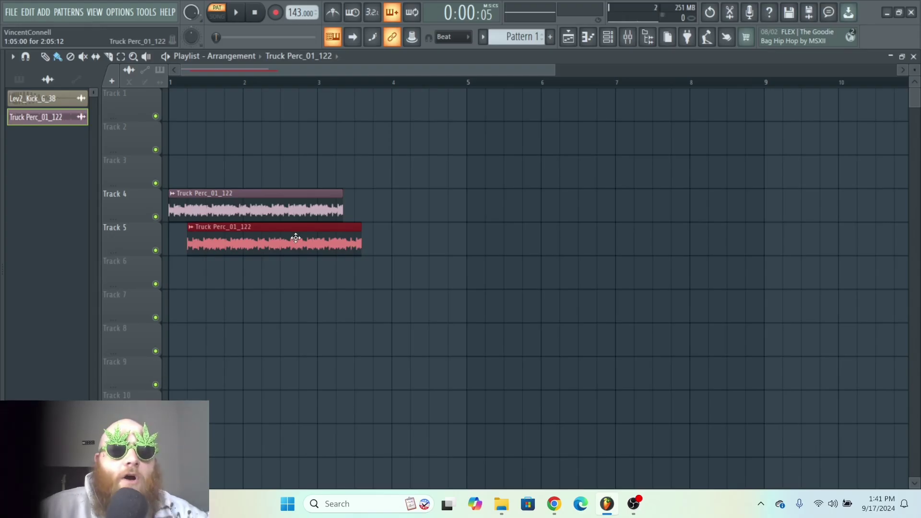
{"action": "left_click_drag", "start_coordinate": [276, 237], "coordinate": [372, 200]}
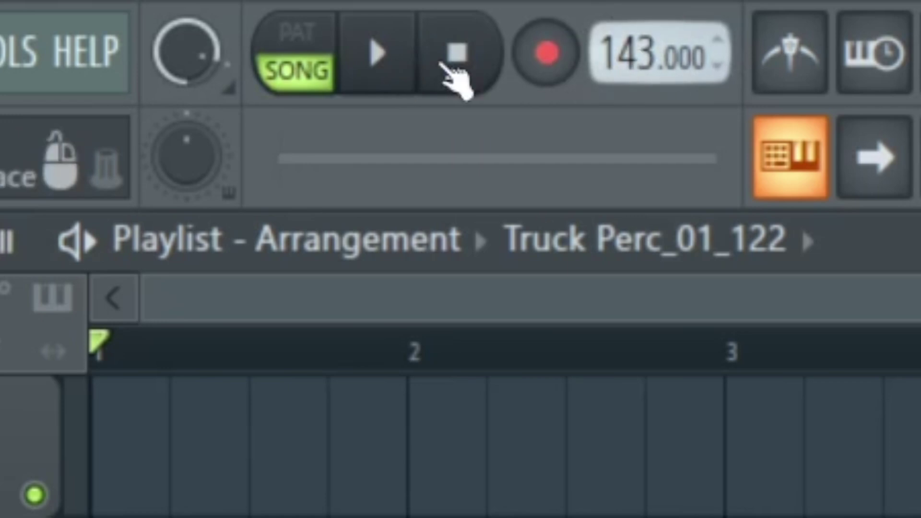
Type 120 BPM into the tempo field via Type in value, then play and stop the song.
{"action": "mouse_move", "coordinate": [646, 51]}
{"action": "left_mouse_down"}
{"action": "mouse_move", "coordinate": [662, 25]}
{"action": "mouse_move", "coordinate": [631, 40]}
{"action": "left_mouse_up"}
{"action": "right_click", "coordinate": [638, 65]}
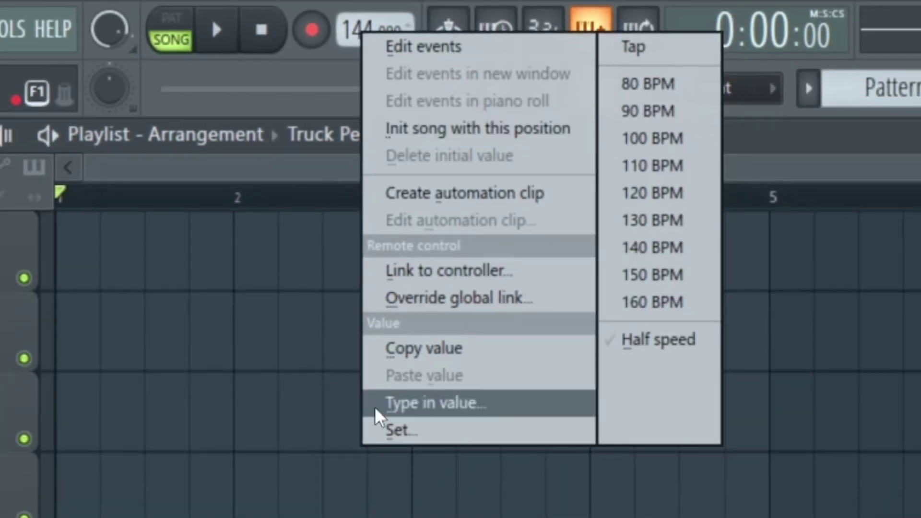
{"action": "left_click", "coordinate": [463, 416]}
{"action": "type", "text": "120"}
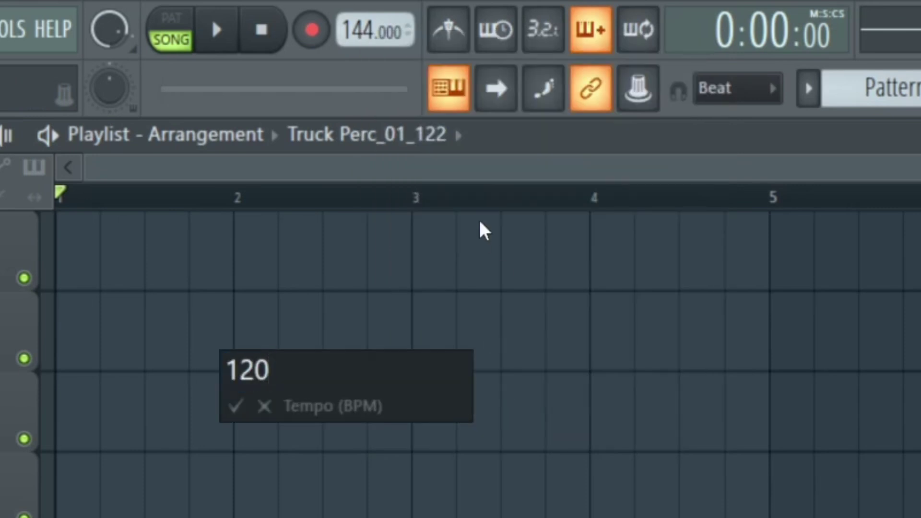
{"action": "key", "text": "Return"}
{"action": "left_click", "coordinate": [217, 30]}
{"action": "left_click", "coordinate": [262, 30]}
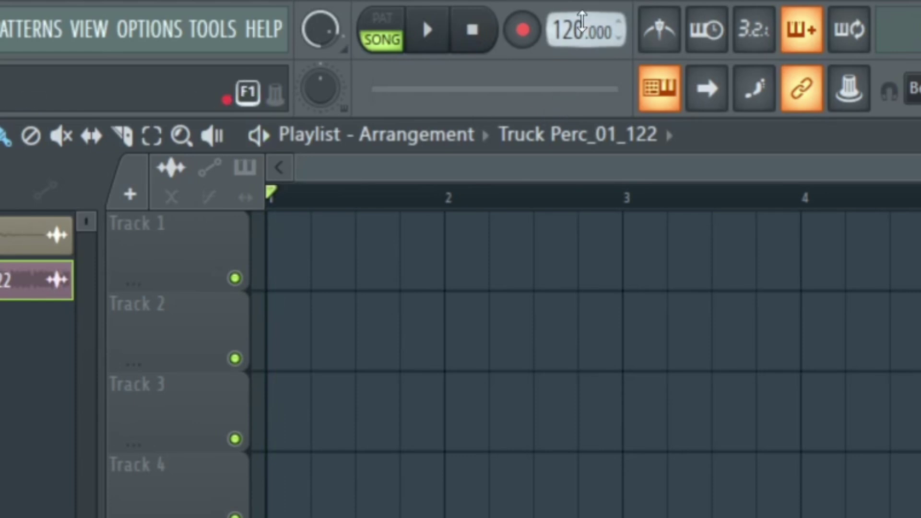
Toggle between pattern and song mode, then move the playhead to around bar 2.
{"action": "left_click", "coordinate": [387, 29]}
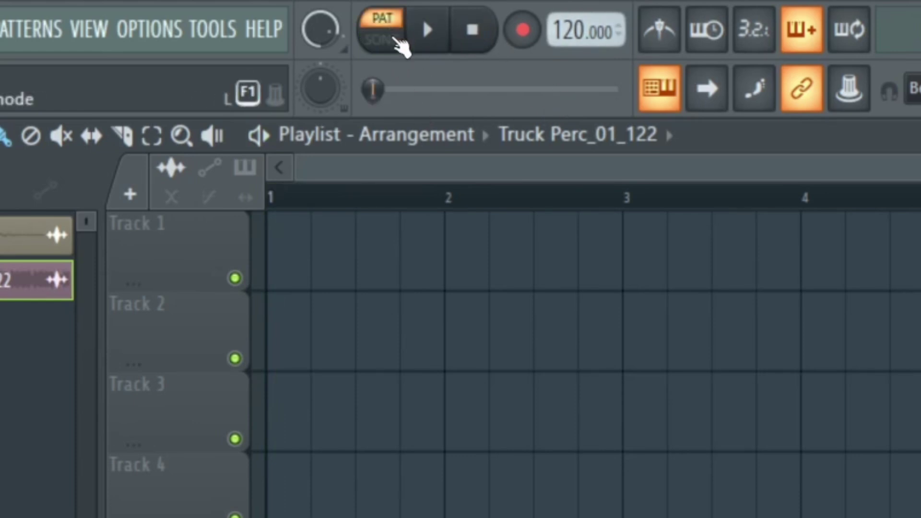
{"action": "left_click", "coordinate": [398, 40]}
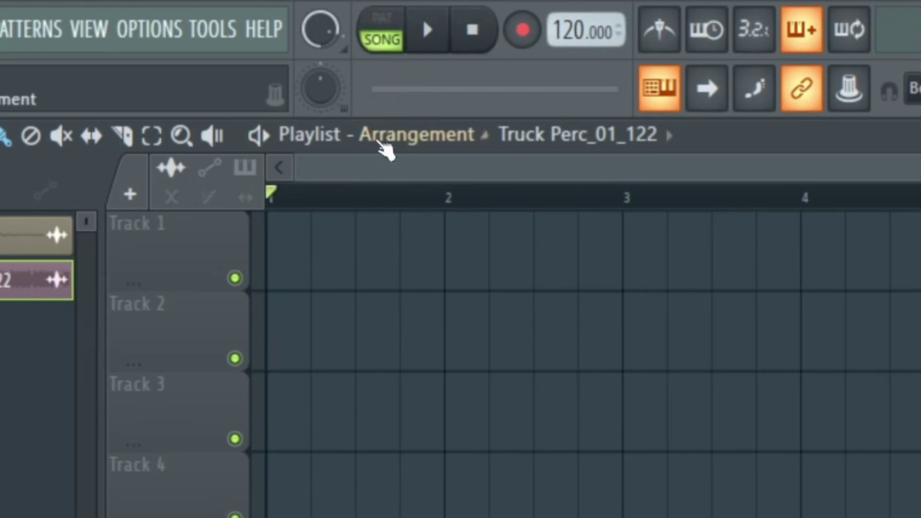
{"action": "left_click_drag", "start_coordinate": [266, 194], "coordinate": [918, 202]}
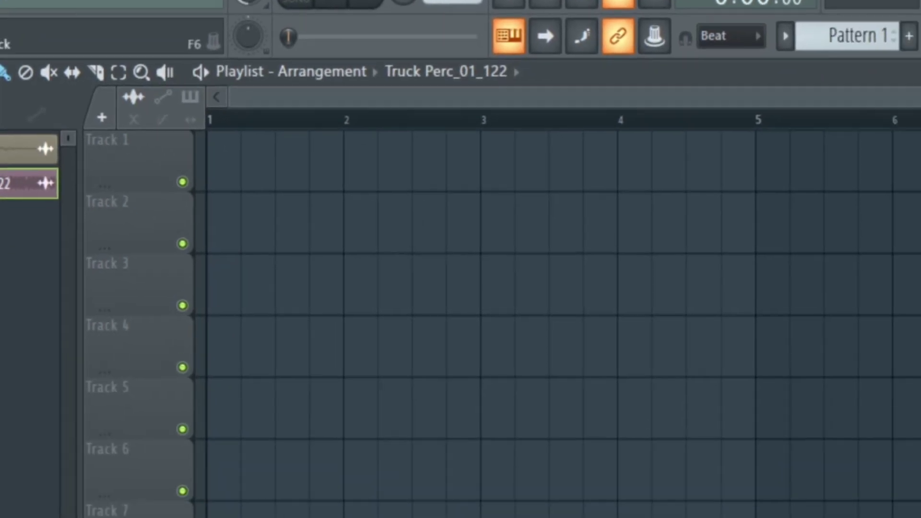
Show the Channel rack with the filter on All, nudge the window, and play then stop the song.
{"action": "left_click", "coordinate": [920, 89]}
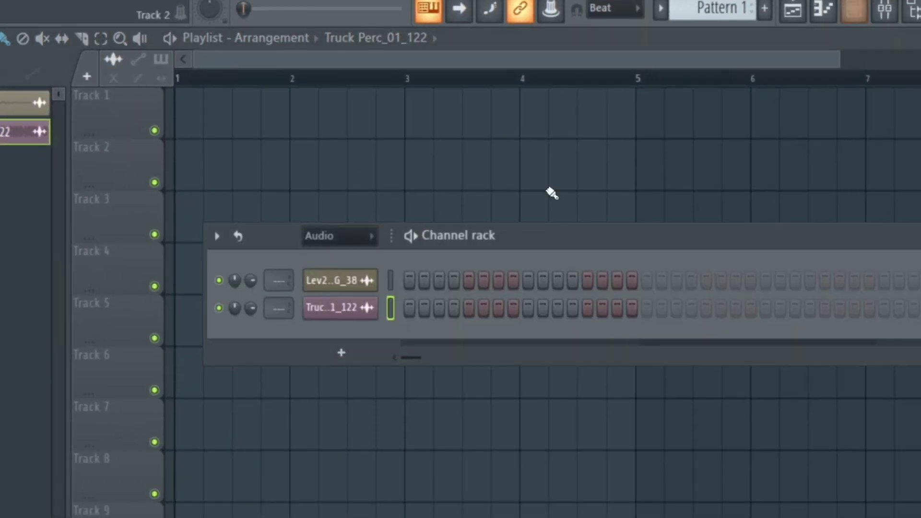
{"action": "left_click", "coordinate": [353, 240]}
{"action": "left_click", "coordinate": [339, 249]}
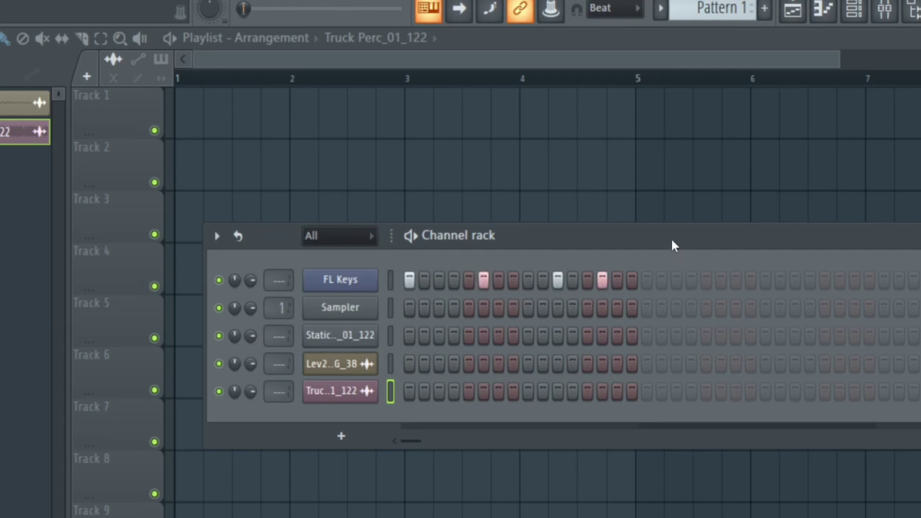
{"action": "left_click_drag", "start_coordinate": [674, 246], "coordinate": [664, 244]}
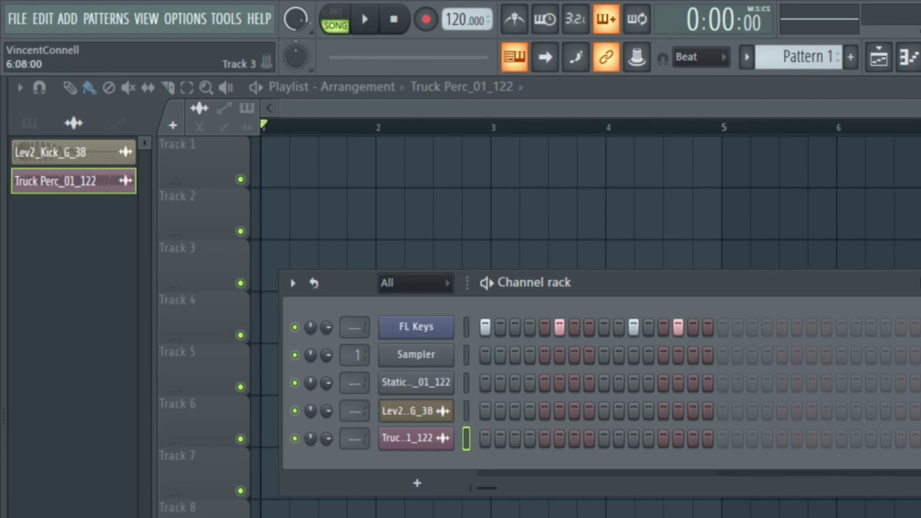
{"action": "key", "text": "space"}
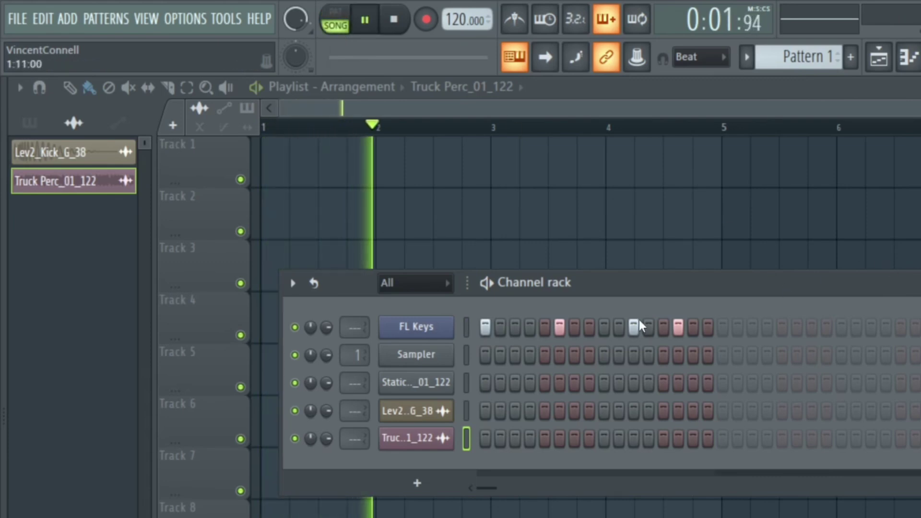
{"action": "key", "text": "space"}
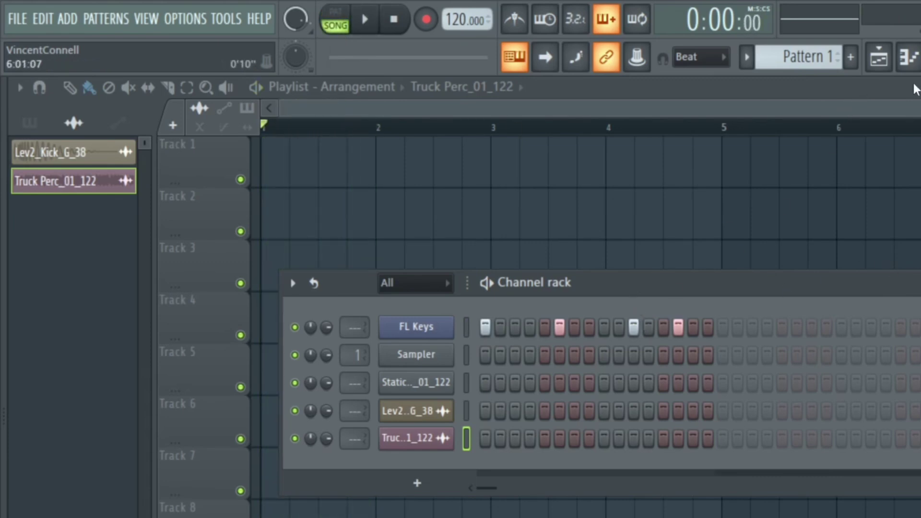
Move the Channel rack aside, then place and delete a Pattern 1 clip on Track 2 near bar 4.
{"action": "left_click_drag", "start_coordinate": [611, 282], "coordinate": [595, 363]}
{"action": "left_click", "coordinate": [641, 231]}
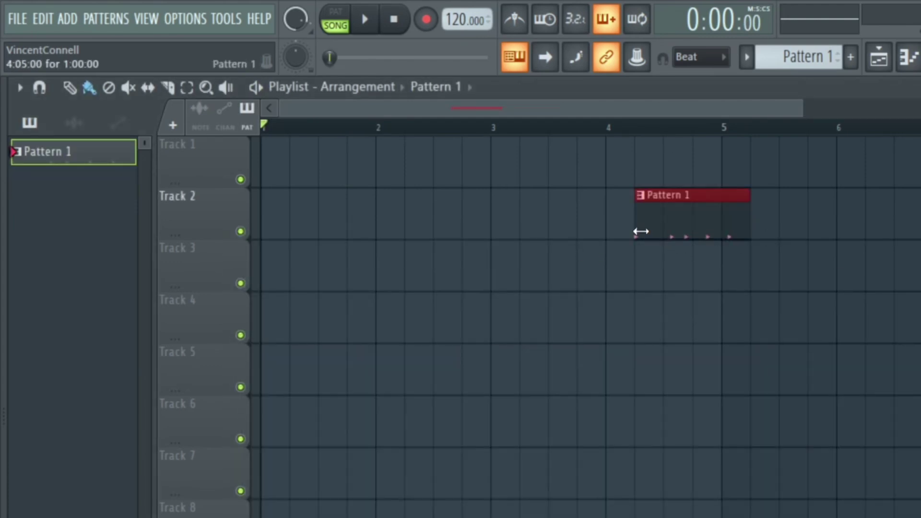
{"action": "right_click", "coordinate": [665, 227]}
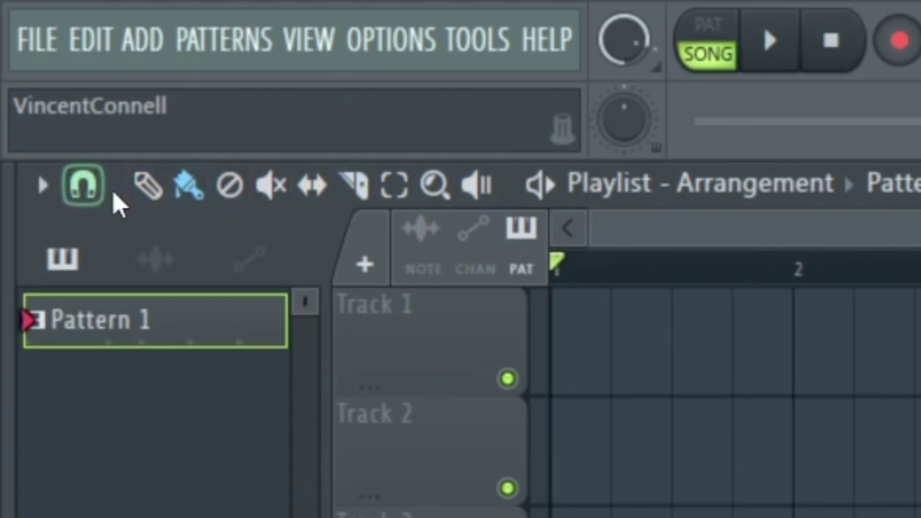
With the Draw tool, place, move and remove Pattern 1 clips on Track 3, leaving one at bar 1.
{"action": "left_click", "coordinate": [149, 196]}
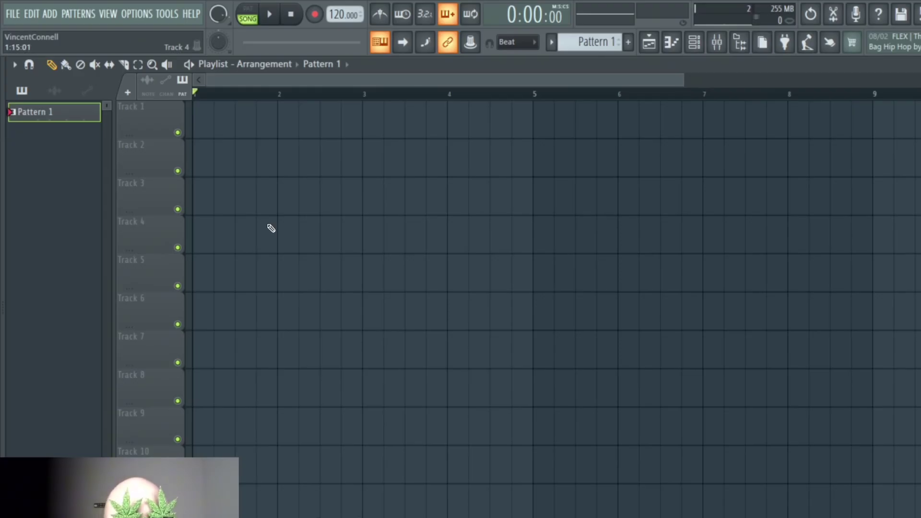
{"action": "left_click", "coordinate": [279, 193]}
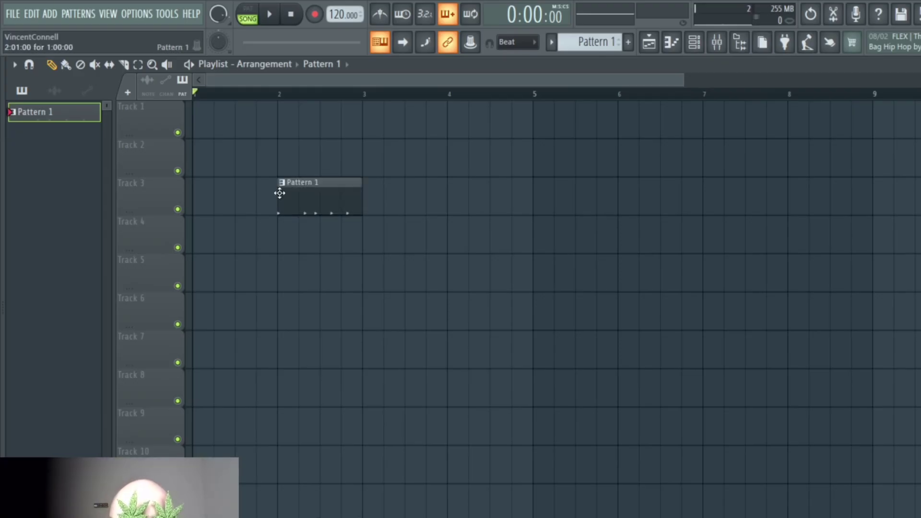
{"action": "left_click_drag", "start_coordinate": [283, 192], "coordinate": [232, 194]}
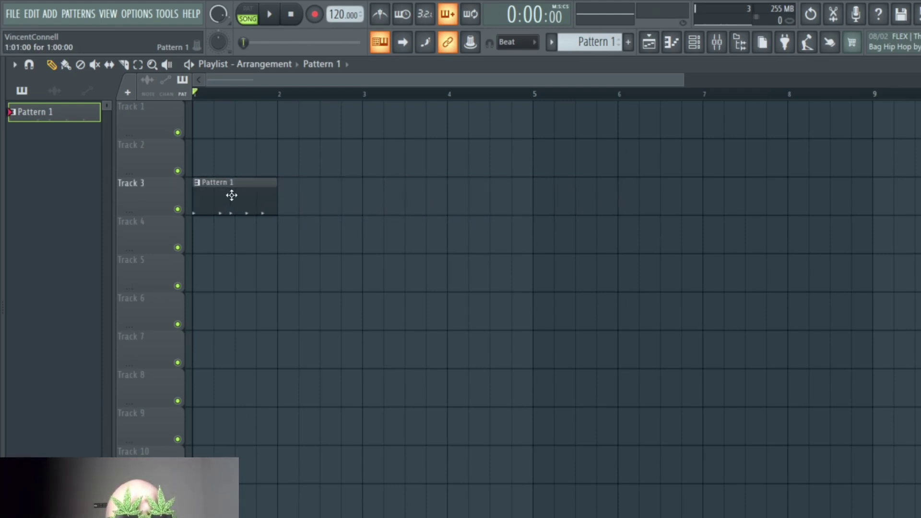
{"action": "right_click", "coordinate": [232, 193]}
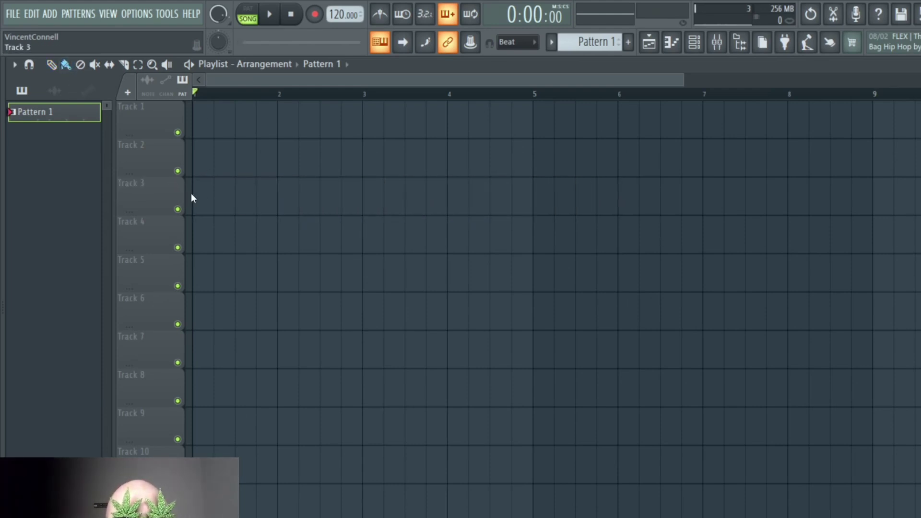
{"action": "left_click", "coordinate": [201, 195]}
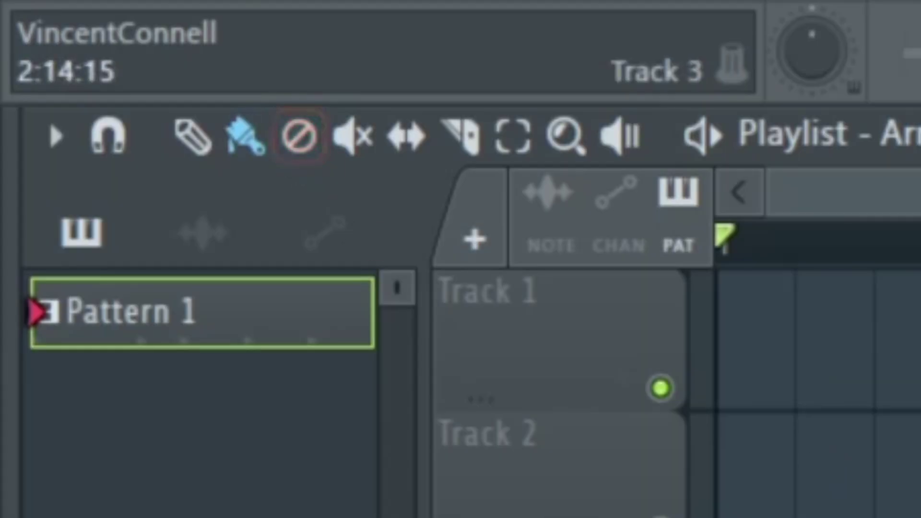
Delete the Track 4 Pattern 1 clip with the Delete tool, then paint, move and remove another with Paint.
{"action": "left_click", "coordinate": [298, 136]}
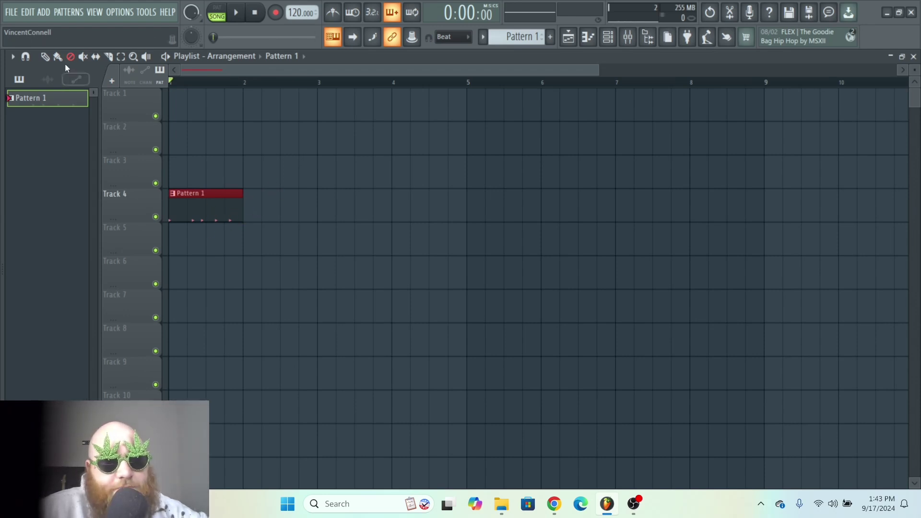
{"action": "left_click", "coordinate": [197, 212]}
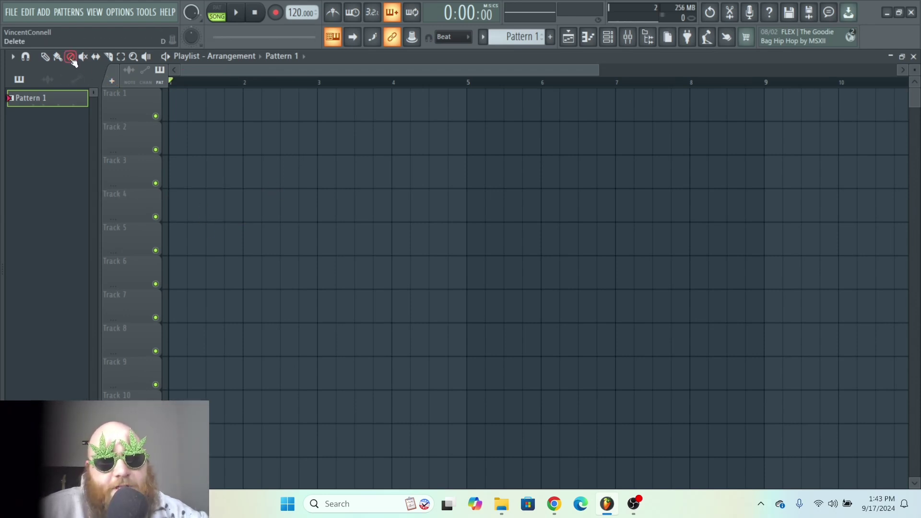
{"action": "left_click", "coordinate": [57, 57]}
{"action": "left_click", "coordinate": [298, 208]}
{"action": "left_click_drag", "start_coordinate": [298, 208], "coordinate": [186, 208]}
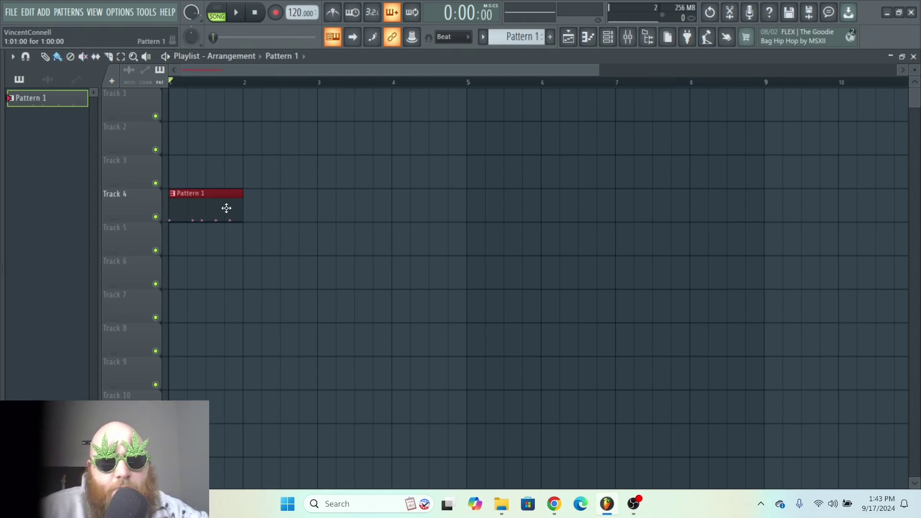
{"action": "right_click", "coordinate": [227, 209]}
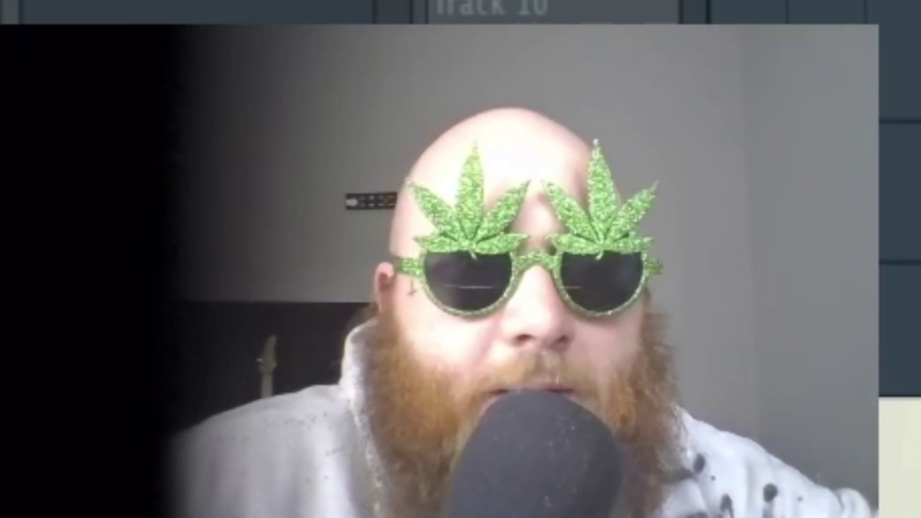
Select the Mute tool, zoom the playlist, and paint then remove Pattern 1 clips on Track 5 several times.
{"action": "left_click", "coordinate": [82, 56]}
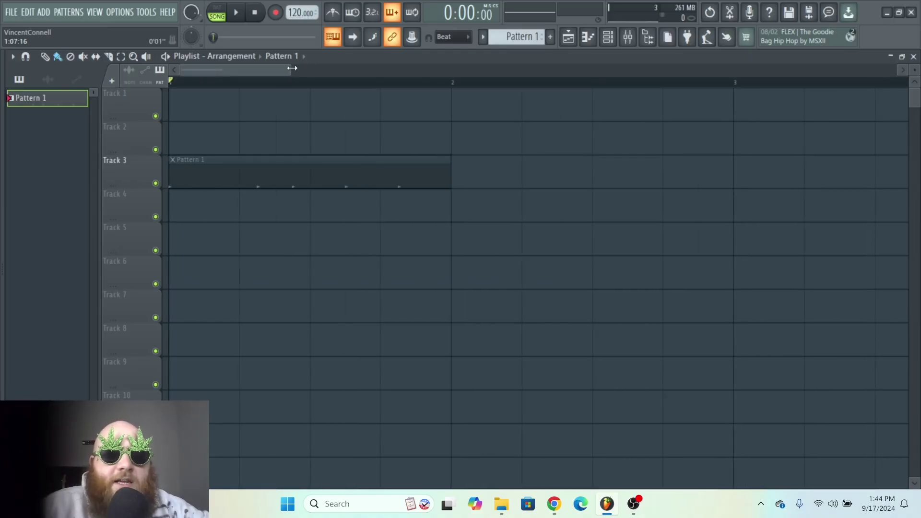
{"action": "left_click_drag", "start_coordinate": [292, 69], "coordinate": [327, 68]}
{"action": "left_click", "coordinate": [249, 240]}
{"action": "right_click", "coordinate": [231, 241]}
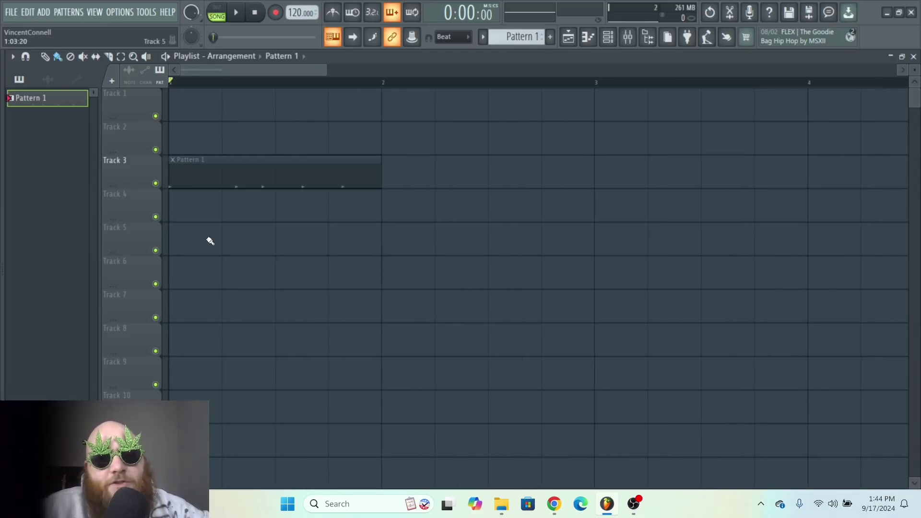
{"action": "left_click", "coordinate": [245, 238]}
{"action": "right_click", "coordinate": [242, 238]}
{"action": "left_click", "coordinate": [183, 230]}
{"action": "right_click", "coordinate": [219, 238]}
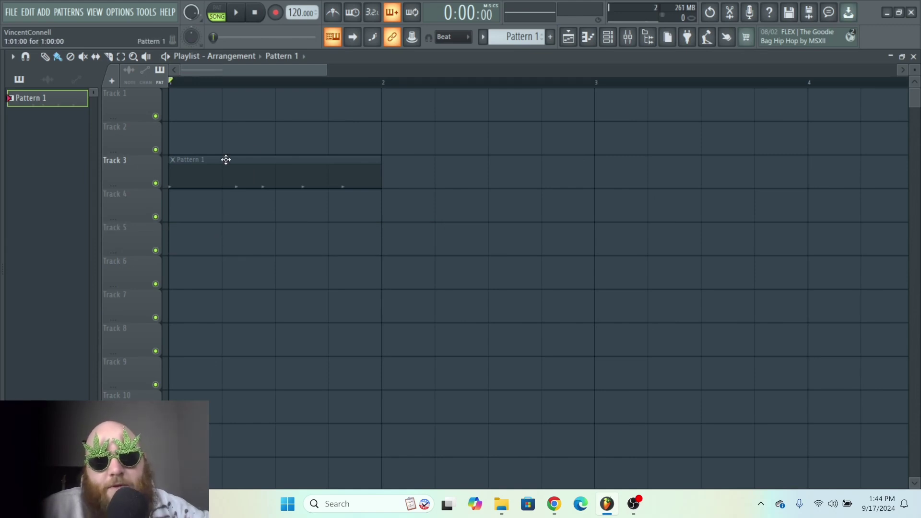
{"action": "left_click_drag", "start_coordinate": [326, 70], "coordinate": [370, 61]}
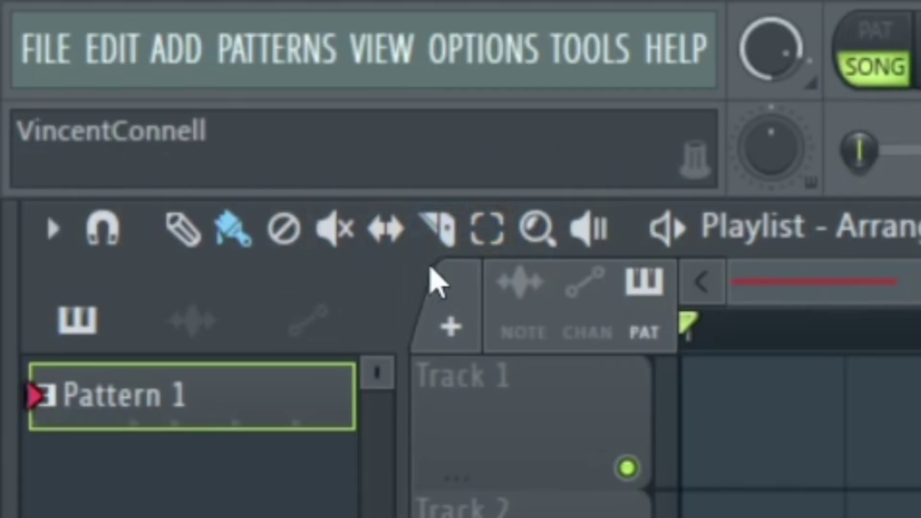
Slice the Track 3 Pattern 1 clip near bars 1.2, 1.3 and 1.4 with the Slice tool.
{"action": "left_click", "coordinate": [440, 238]}
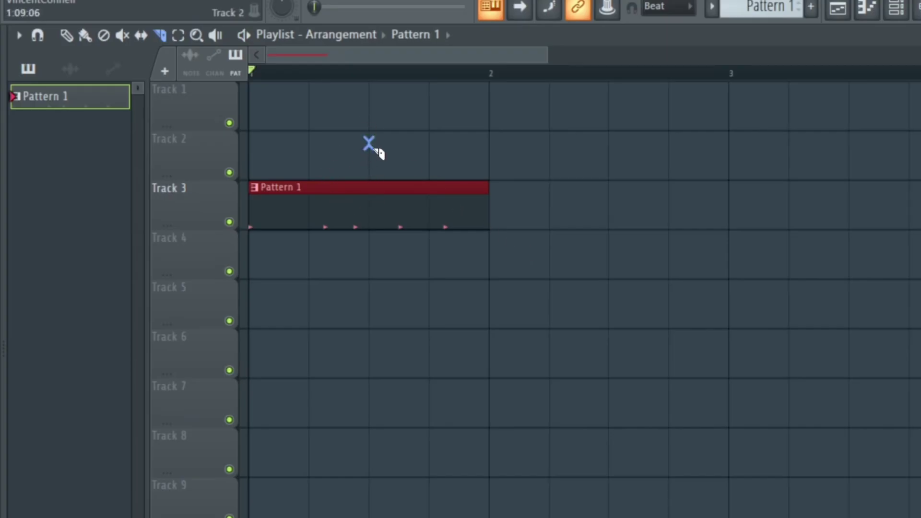
{"action": "left_click", "coordinate": [376, 207]}
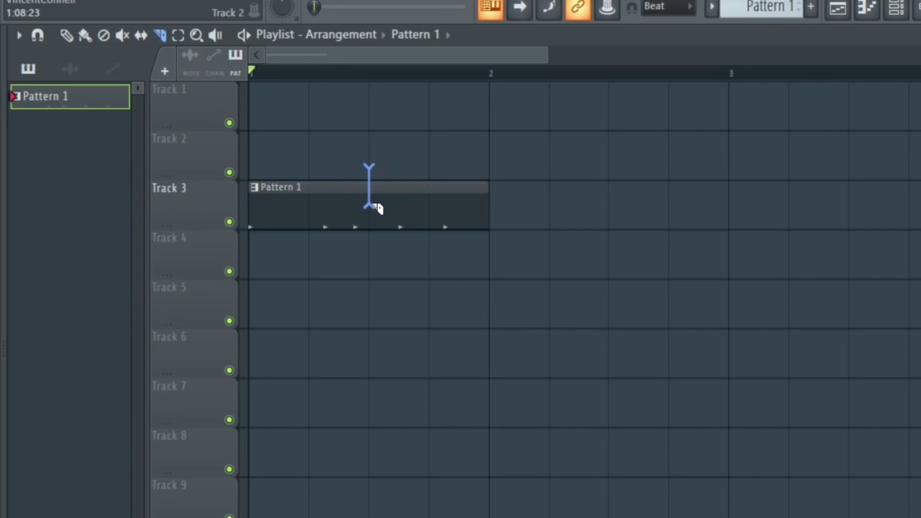
{"action": "left_click_drag", "start_coordinate": [369, 418], "coordinate": [384, 298]}
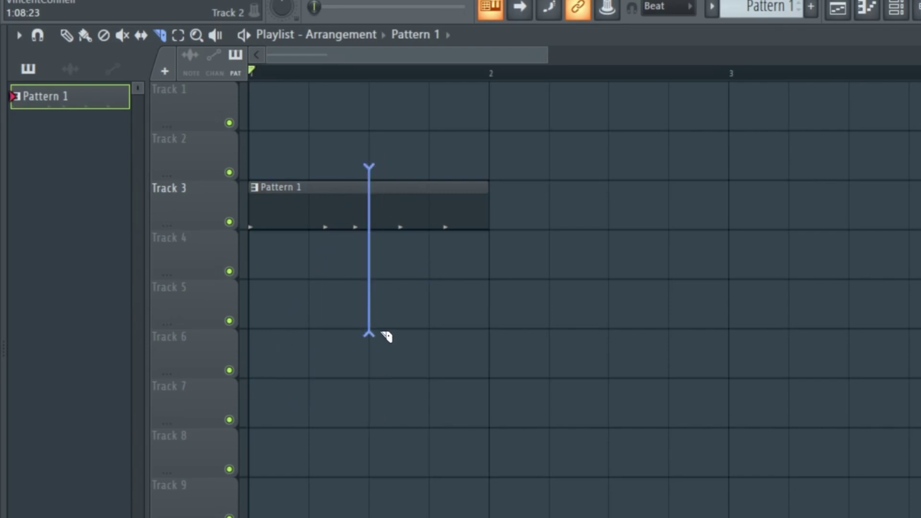
{"action": "left_click_drag", "start_coordinate": [387, 336], "coordinate": [386, 335]}
{"action": "left_click_drag", "start_coordinate": [432, 163], "coordinate": [421, 288]}
{"action": "left_click_drag", "start_coordinate": [321, 160], "coordinate": [321, 337]}
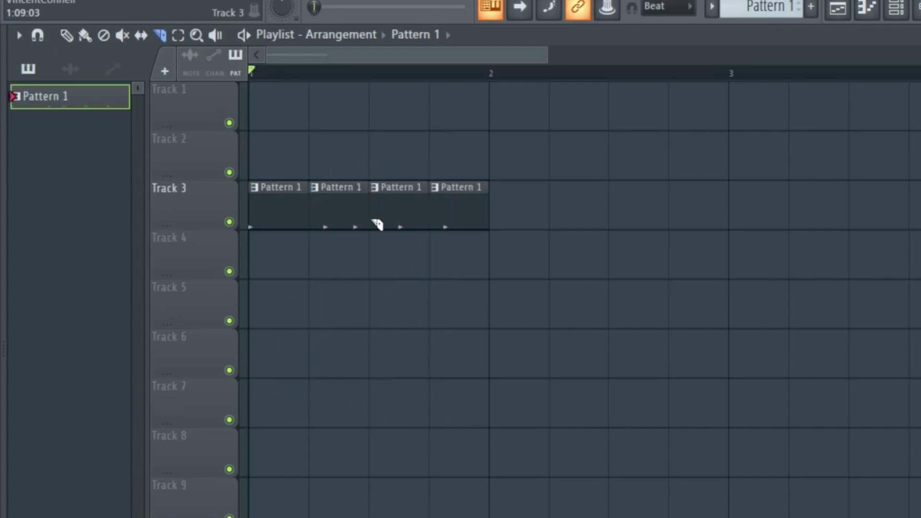
Remove the extra slices with Paint and stretch the remaining clip to end at bar 2.
{"action": "left_click", "coordinate": [83, 35]}
{"action": "left_click_drag", "start_coordinate": [331, 228], "coordinate": [460, 194]}
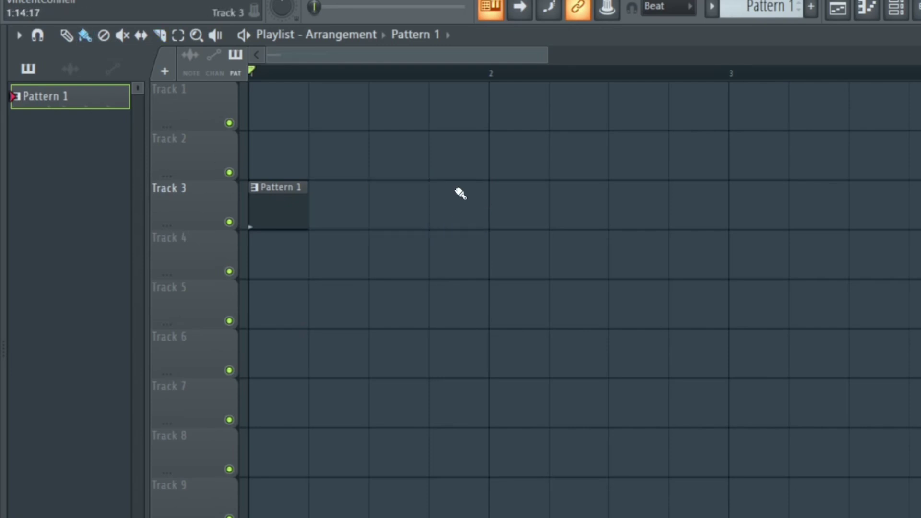
{"action": "left_click_drag", "start_coordinate": [310, 191], "coordinate": [499, 191]}
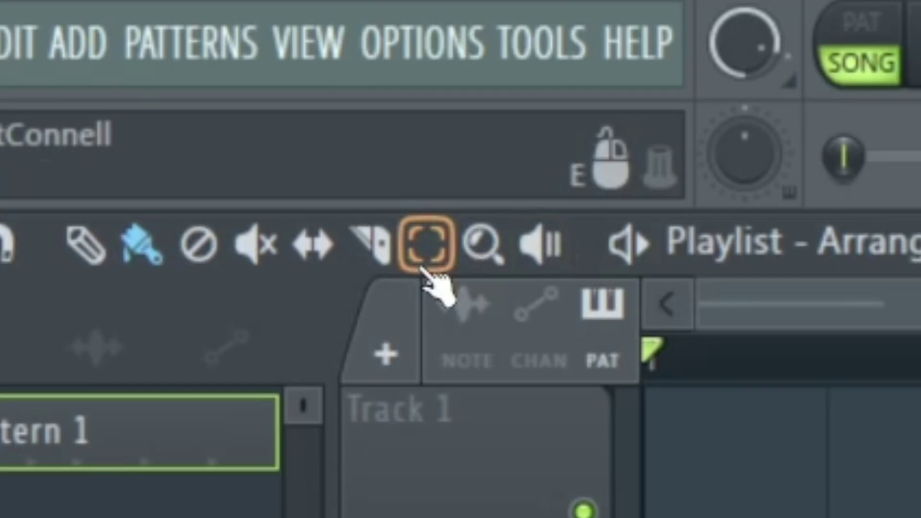
Box-select the Pattern 1 clip on Track 3 with the Select tool, then deselect it.
{"action": "left_click", "coordinate": [178, 35]}
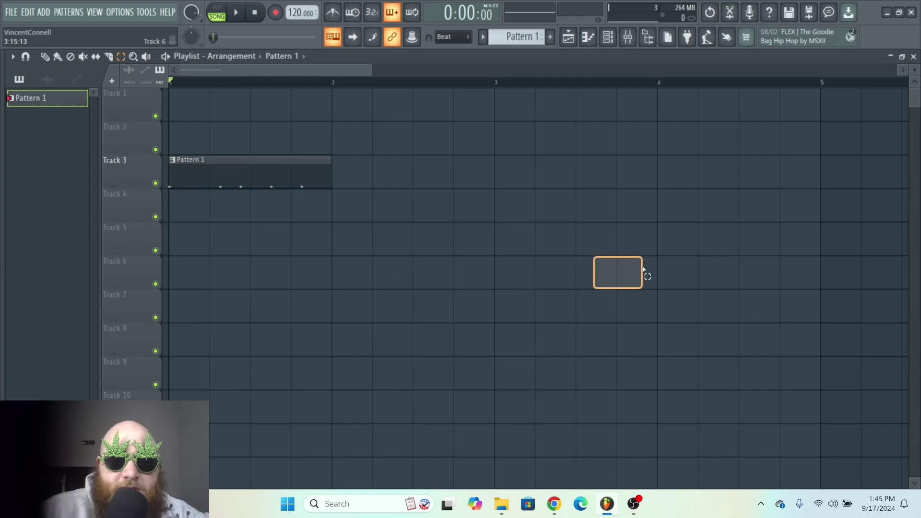
{"action": "left_click_drag", "start_coordinate": [756, 386], "coordinate": [177, 123]}
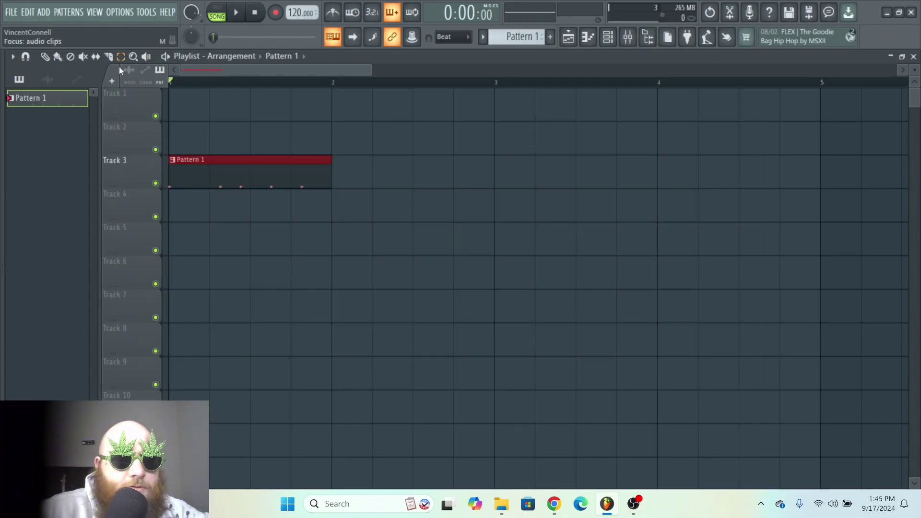
{"action": "left_click", "coordinate": [58, 57]}
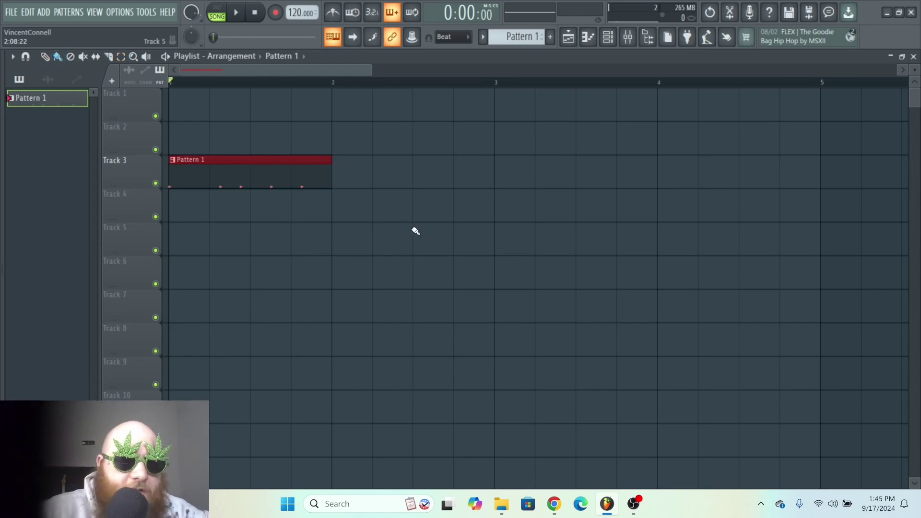
{"action": "left_click", "coordinate": [524, 314], "text": "ctrl"}
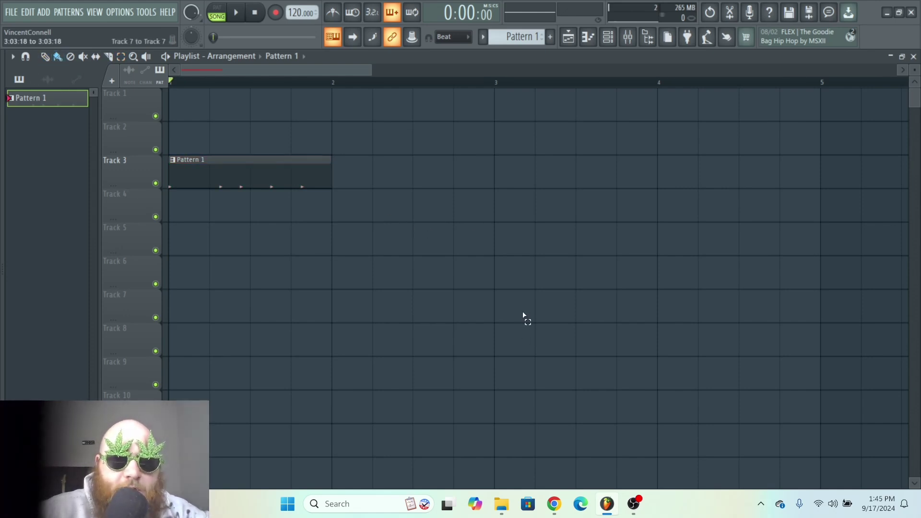
{"action": "left_click_drag", "start_coordinate": [523, 295], "coordinate": [339, 142]}
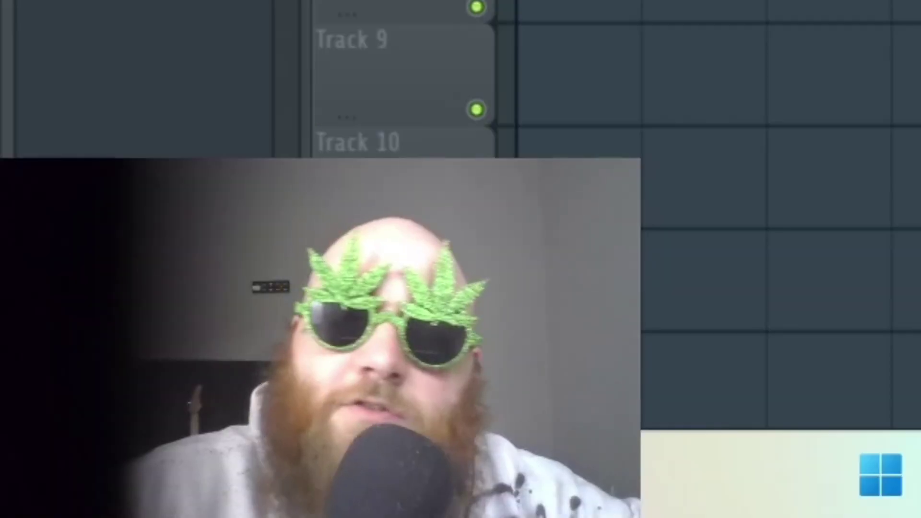
With the Zoom tool, zoom in on the Pattern 1 clip and back out, twice.
{"action": "left_click", "coordinate": [329, 153]}
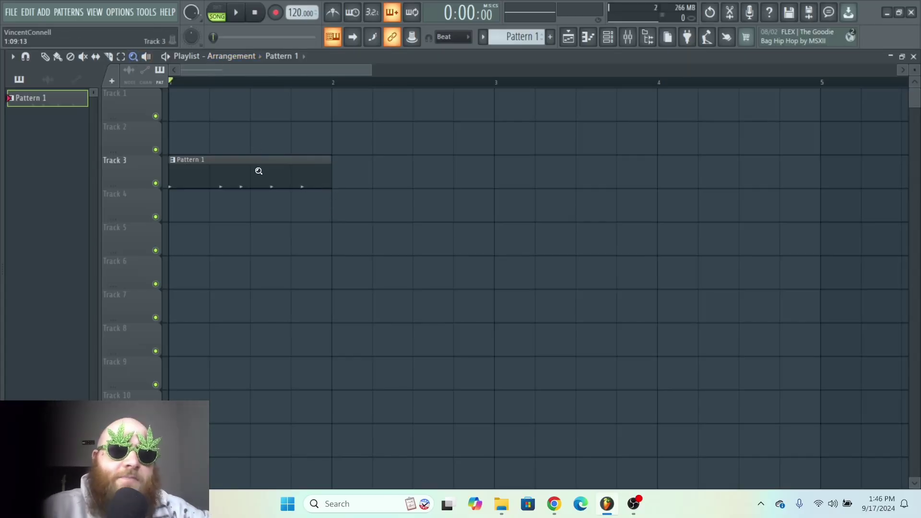
{"action": "left_click", "coordinate": [232, 172]}
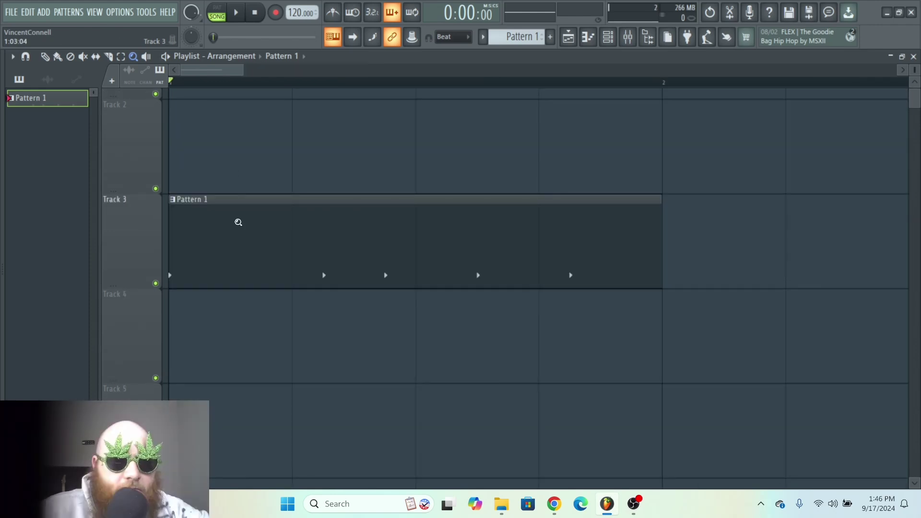
{"action": "right_click", "coordinate": [243, 221]}
{"action": "left_click", "coordinate": [238, 210]}
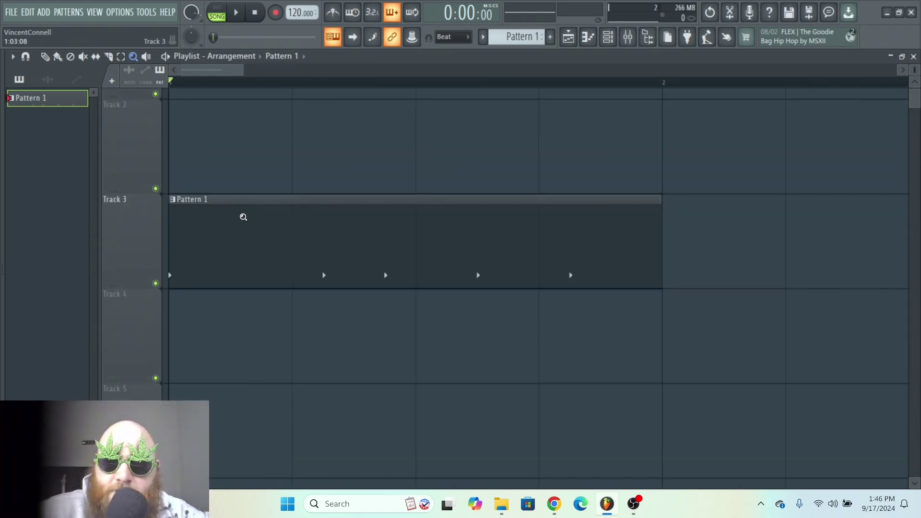
{"action": "right_click", "coordinate": [242, 216]}
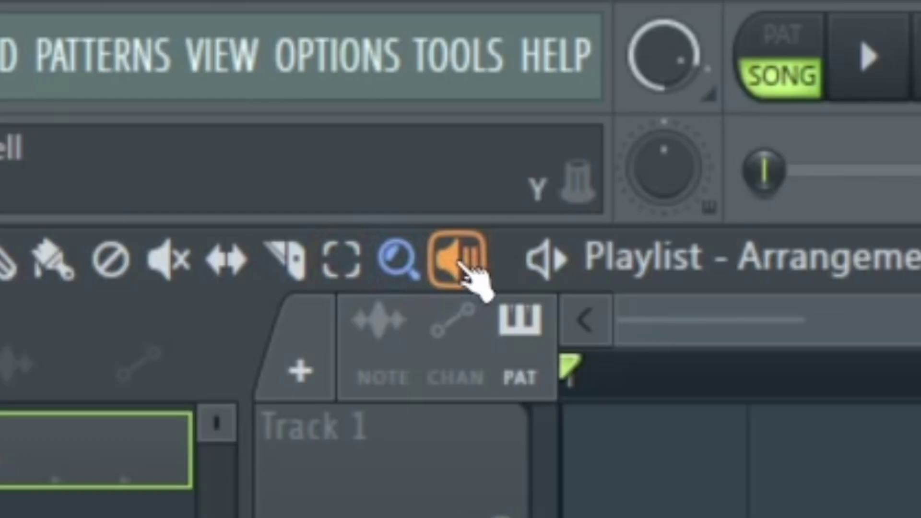
Audition the Track 3 pattern from several points using the Playback tool.
{"action": "left_click", "coordinate": [460, 271]}
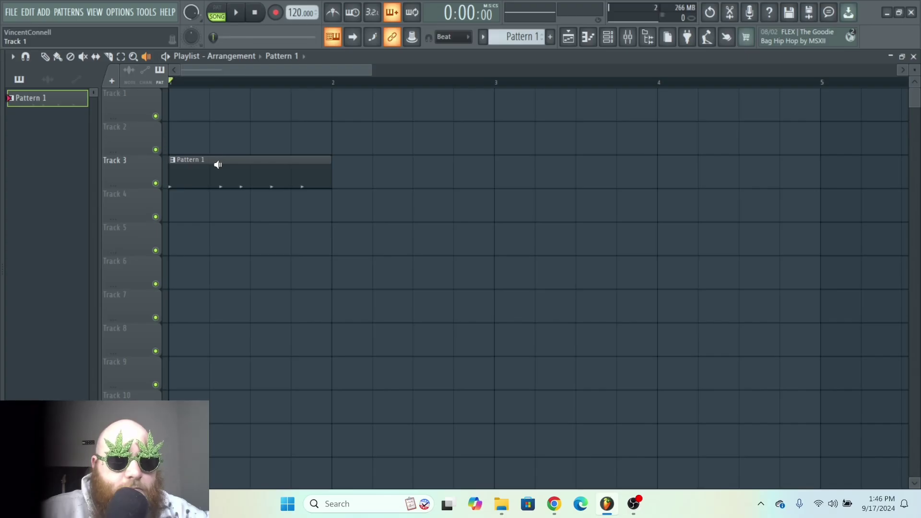
{"action": "left_click", "coordinate": [218, 165]}
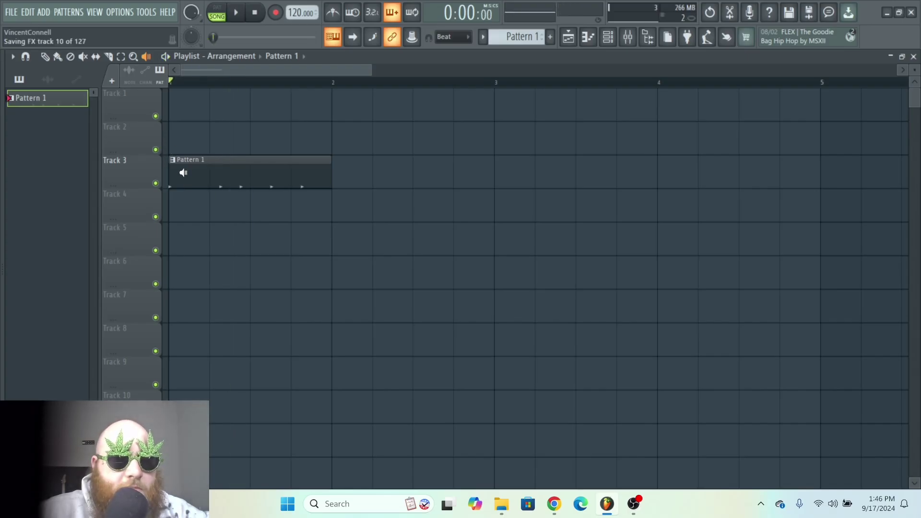
{"action": "left_click", "coordinate": [269, 175]}
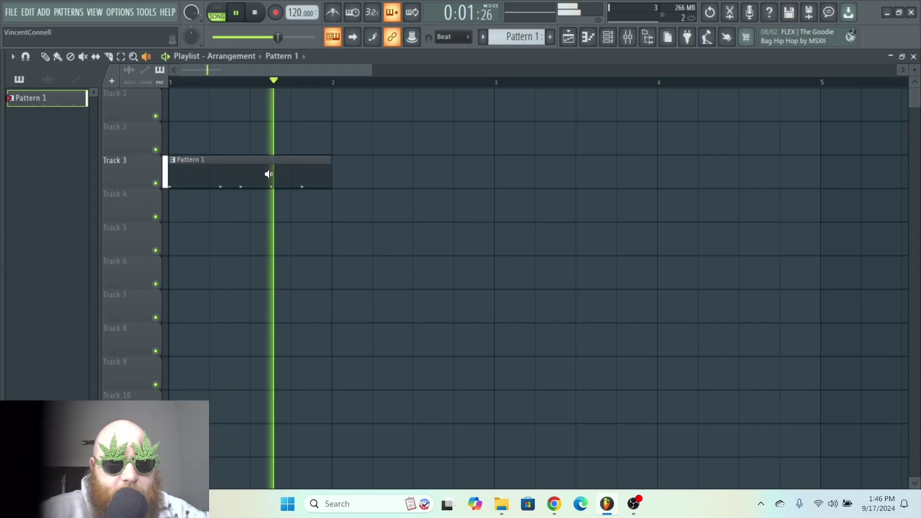
{"action": "left_click", "coordinate": [296, 173]}
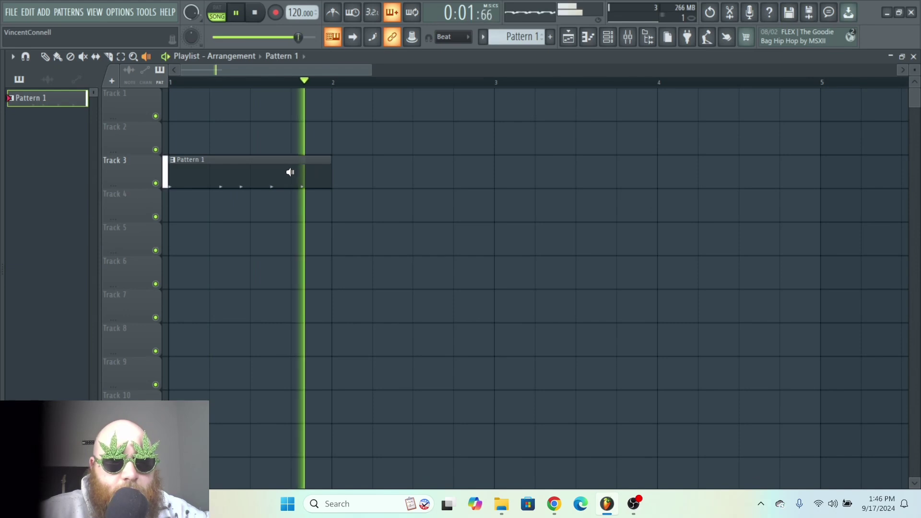
{"action": "left_click", "coordinate": [208, 166]}
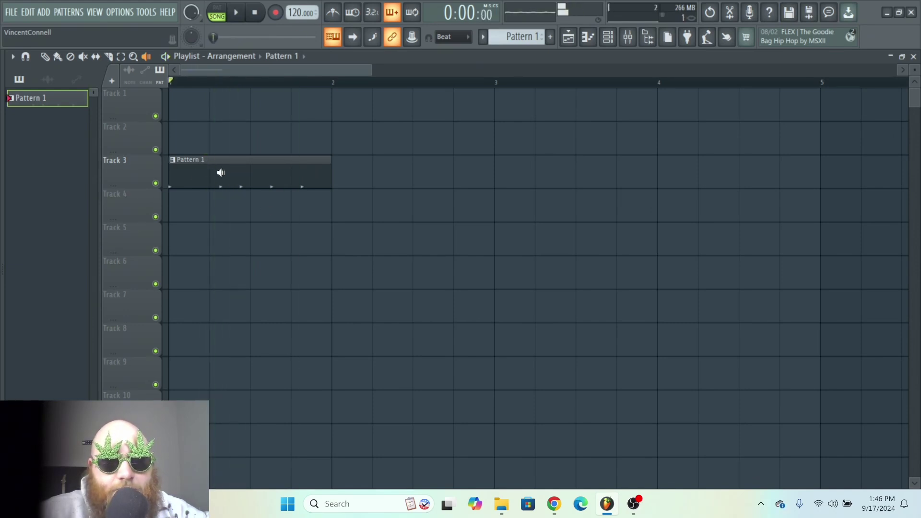
{"action": "left_click", "coordinate": [220, 171]}
Open the FL Keys piano roll from the Channel rack and scrub through its notes.
{"action": "left_click", "coordinate": [606, 39]}
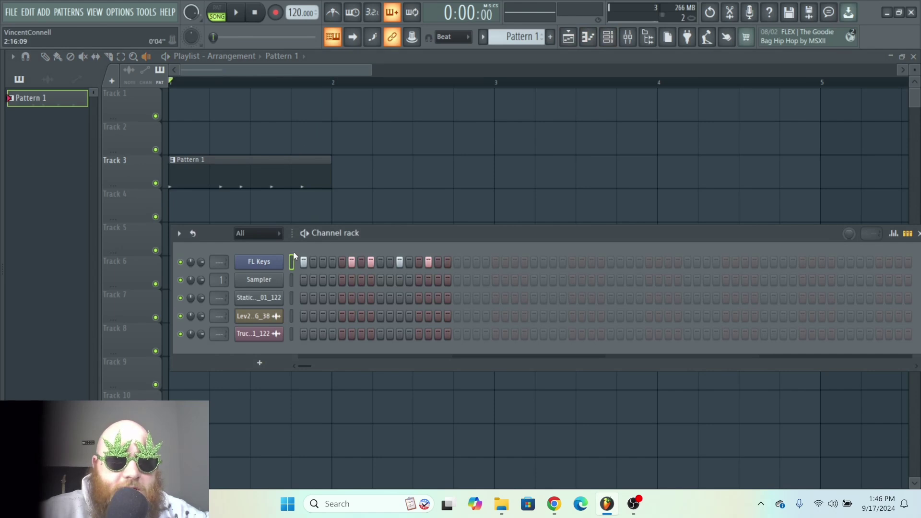
{"action": "left_click_drag", "start_coordinate": [337, 241], "coordinate": [323, 174]}
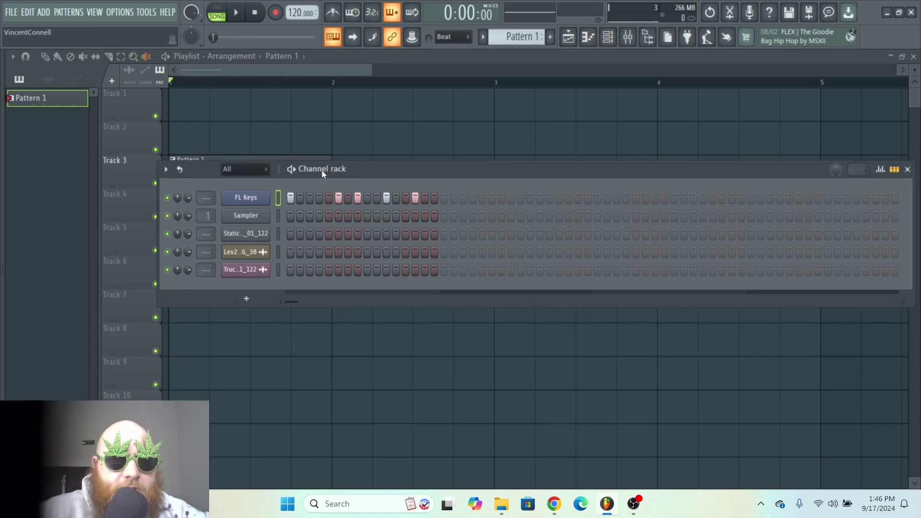
{"action": "right_click", "coordinate": [232, 196]}
{"action": "left_click", "coordinate": [286, 197]}
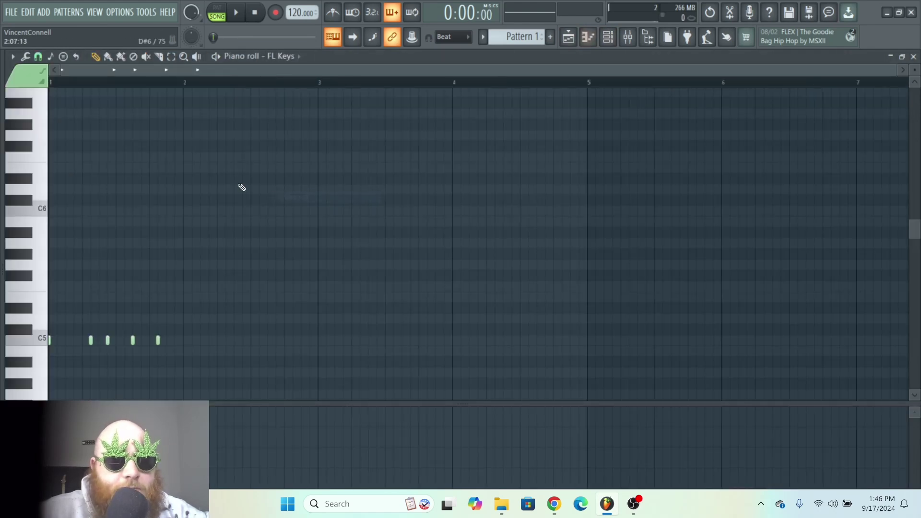
{"action": "left_click", "coordinate": [198, 62]}
{"action": "left_click_drag", "start_coordinate": [154, 152], "coordinate": [106, 205]}
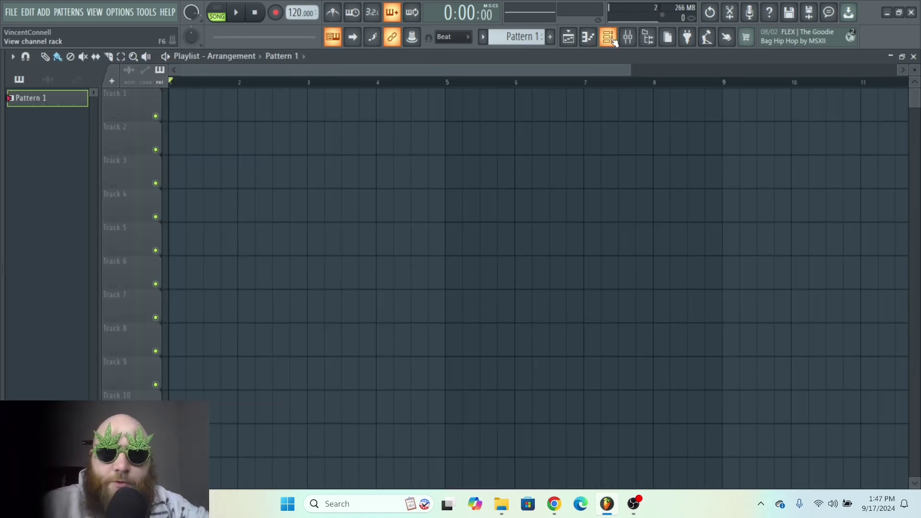
Place a Pattern 1 clip on Track 2, move it to the start, and delete a stray Track 3 clip.
{"action": "left_click", "coordinate": [615, 43]}
{"action": "left_click", "coordinate": [331, 139]}
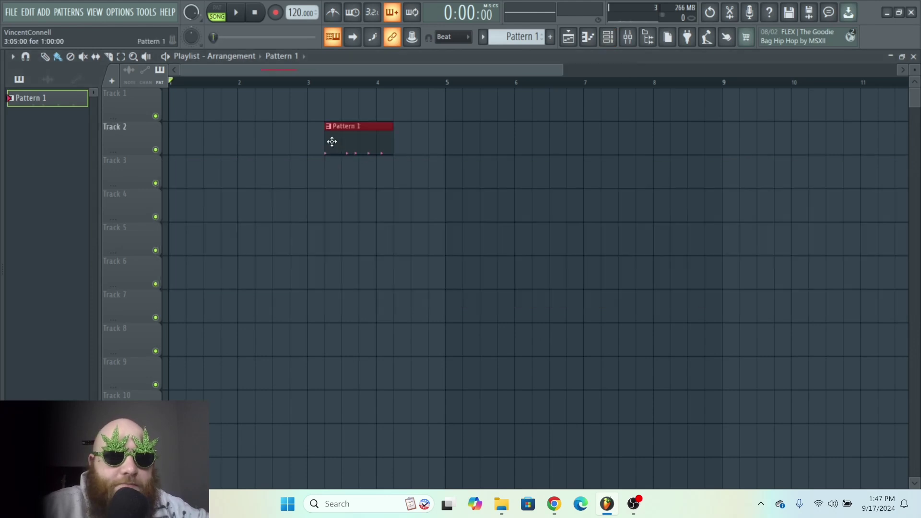
{"action": "left_click_drag", "start_coordinate": [331, 139], "coordinate": [201, 140]}
{"action": "left_click", "coordinate": [244, 160]}
{"action": "right_click", "coordinate": [244, 159]}
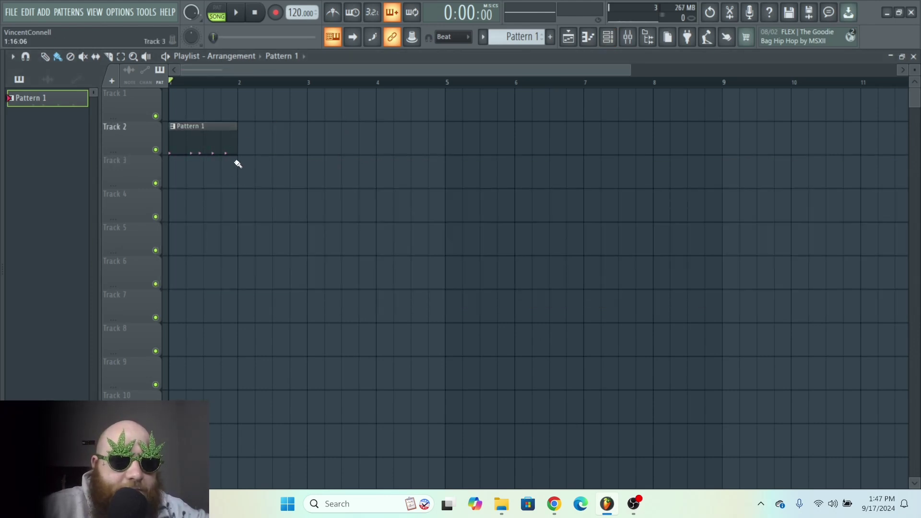
Place and delete Pattern 1 clips at bar 2 on Track 2 and on Track 3.
{"action": "left_click", "coordinate": [253, 154]}
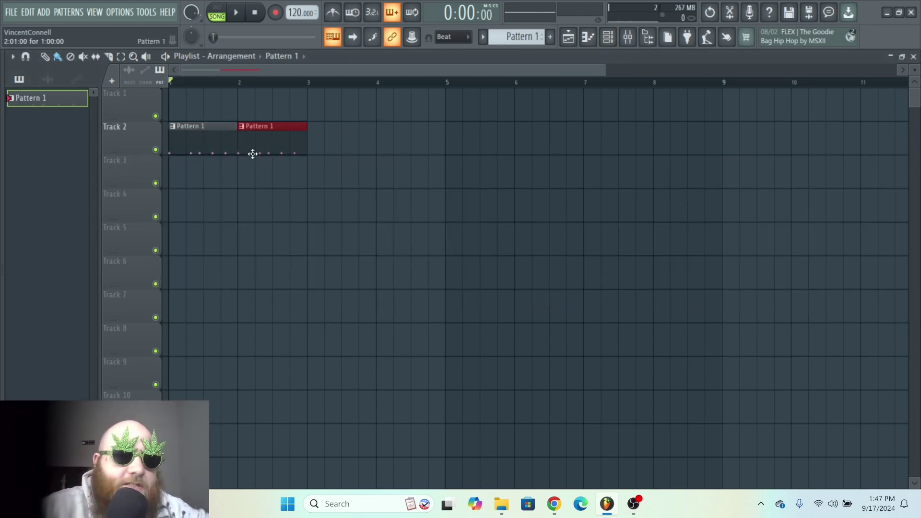
{"action": "right_click", "coordinate": [297, 153]}
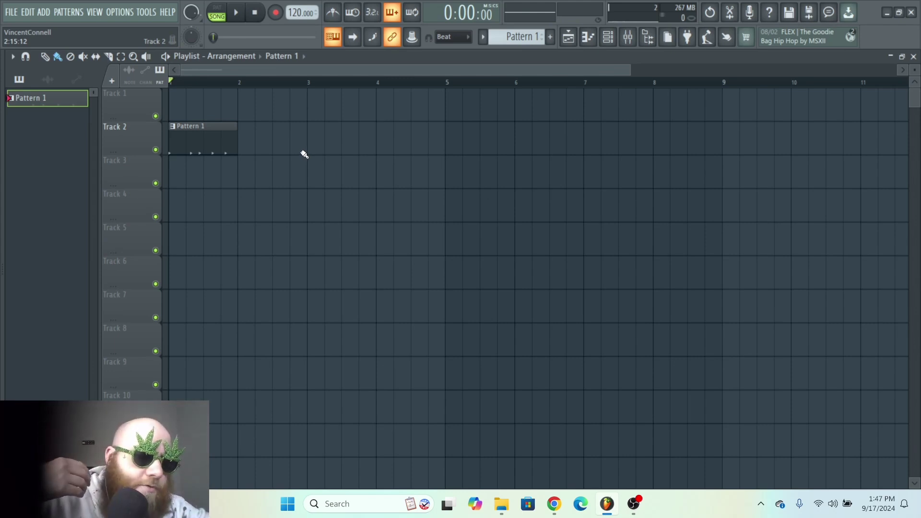
{"action": "left_click", "coordinate": [304, 154]}
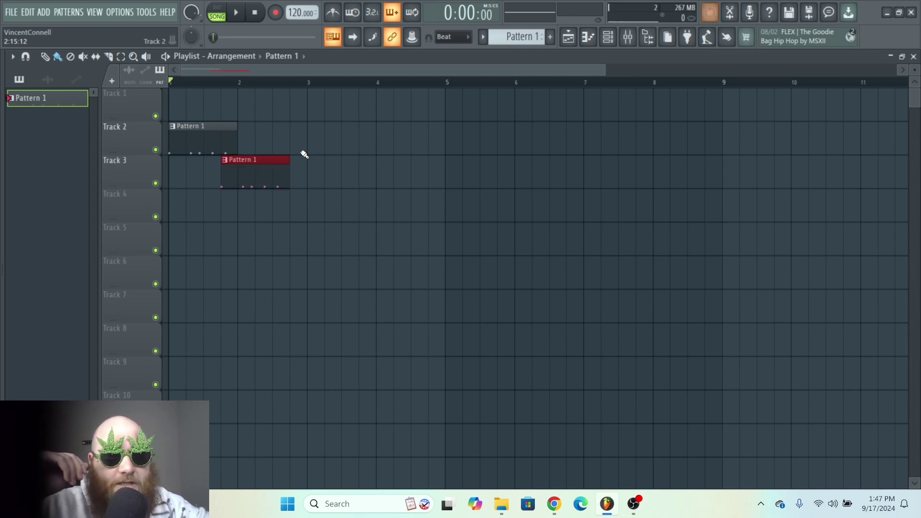
{"action": "right_click", "coordinate": [304, 154]}
Place and delete a clip near bar 3, undo the deletion with Ctrl+Z, then place and delete a Track 6 clip.
{"action": "left_click", "coordinate": [304, 154]}
{"action": "right_click", "coordinate": [304, 154]}
{"action": "key", "text": "ctrl+z"}
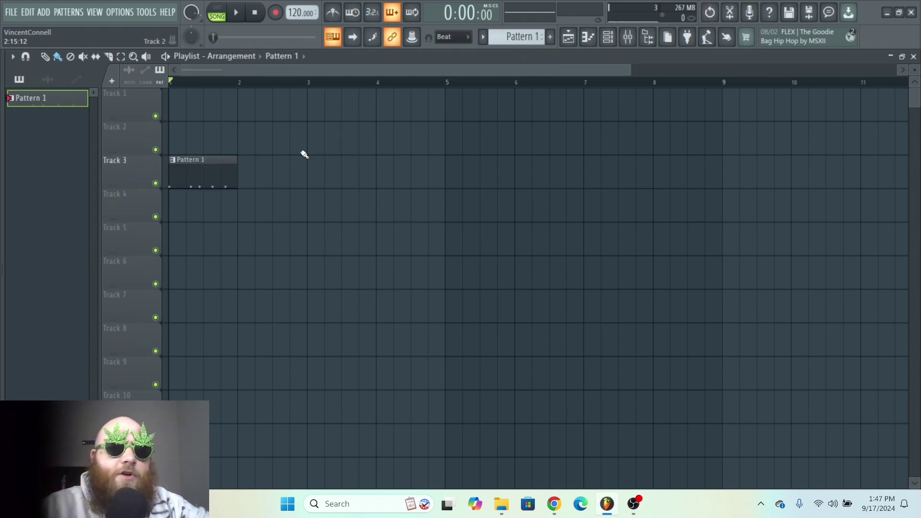
{"action": "left_click", "coordinate": [304, 154]}
{"action": "right_click", "coordinate": [304, 154]}
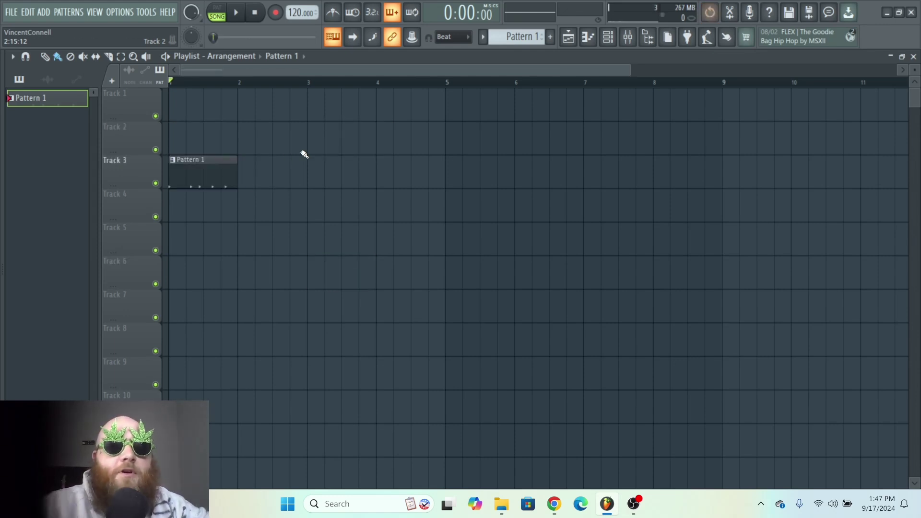